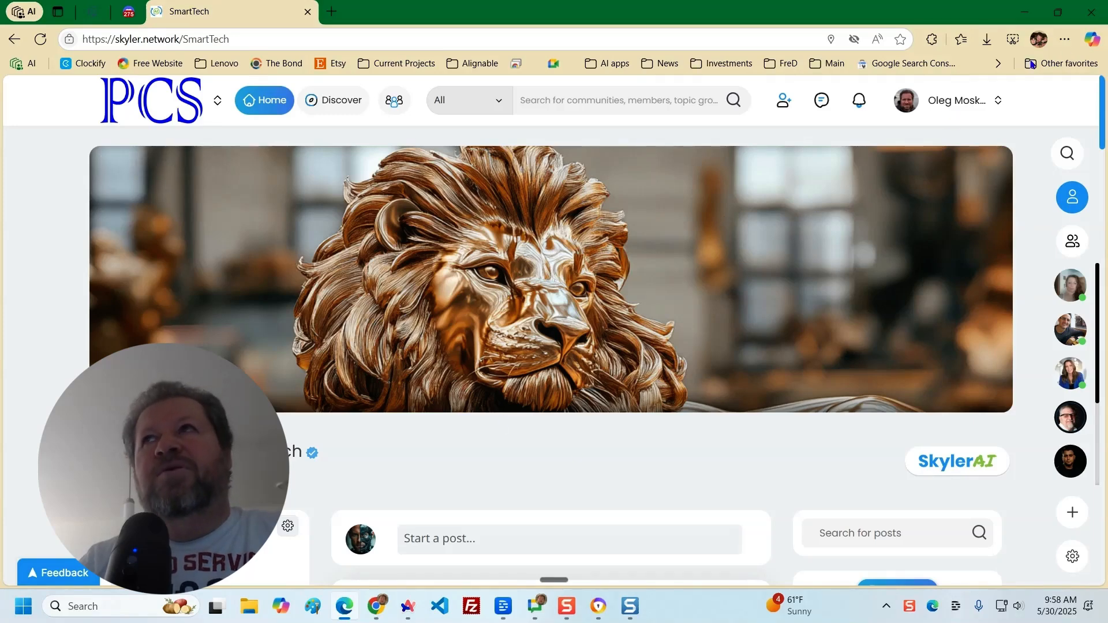
- Open Copilot beside the page and review its instructions for making Perplexity the default search engine
click(1094, 40)
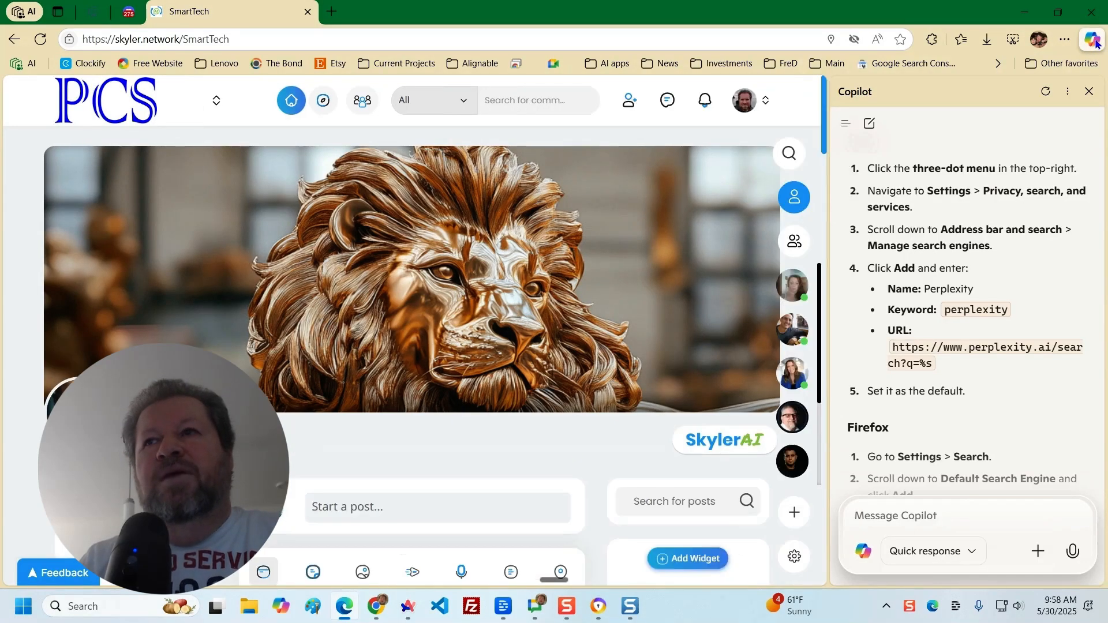
scroll(961, 257, up, 6)
scroll(954, 265, up, 2)
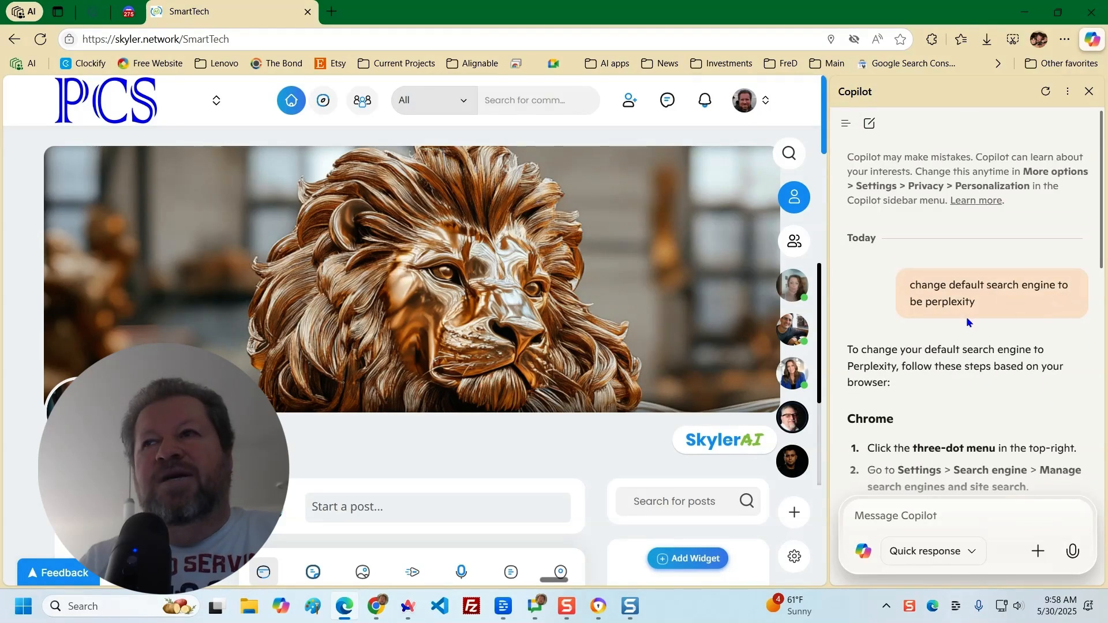
scroll(942, 387, down, 2)
scroll(945, 394, down, 2)
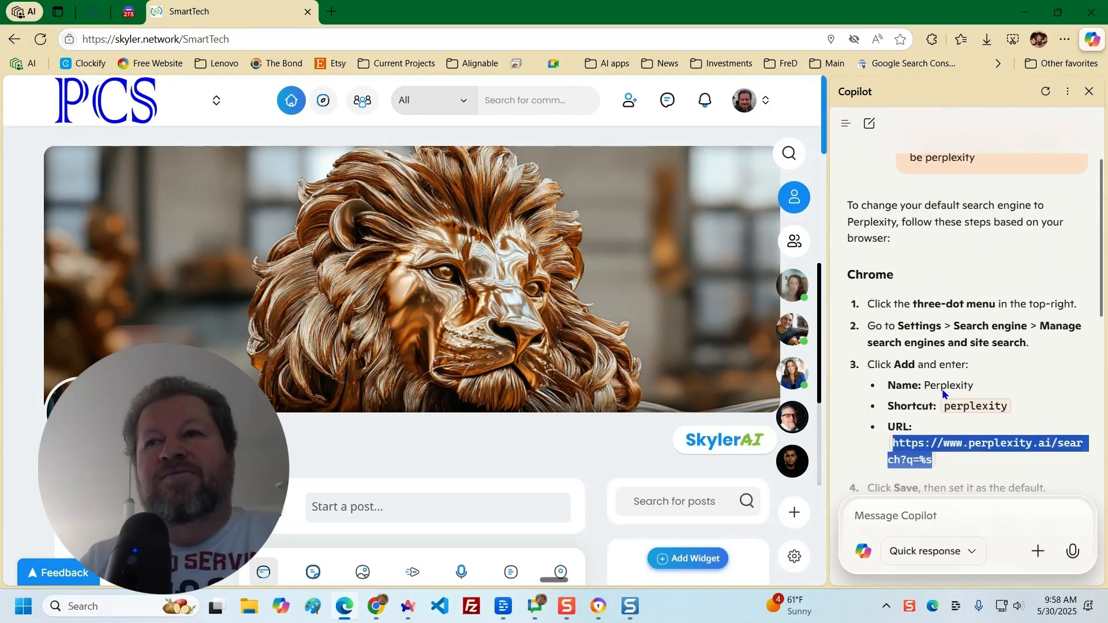
click(1051, 328)
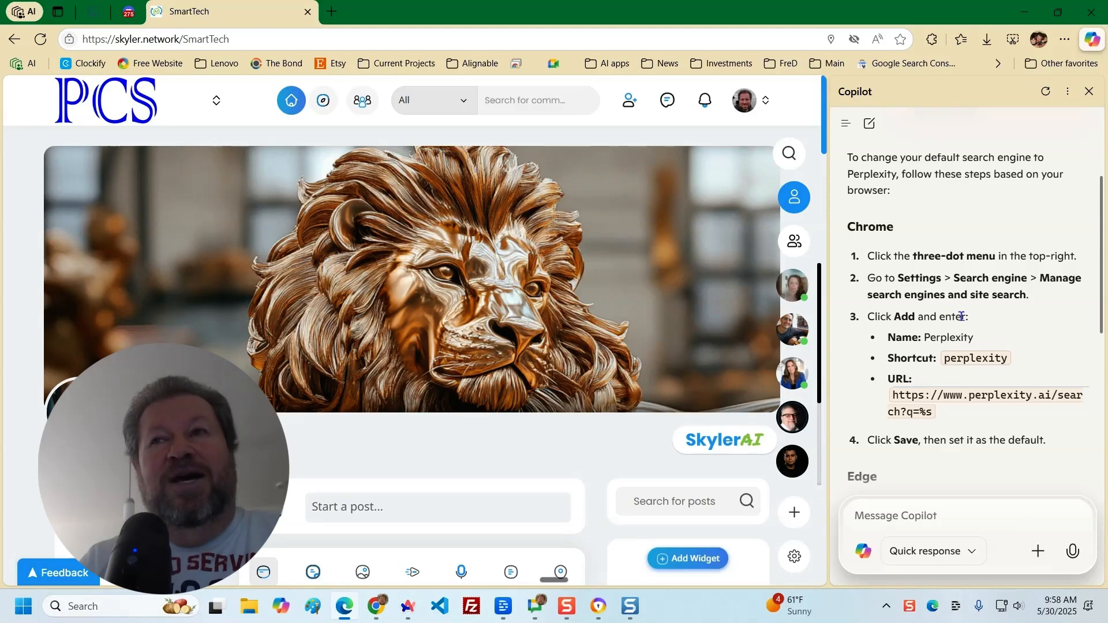
scroll(960, 324, down, 3)
scroll(961, 325, down, 2)
scroll(960, 325, up, 5)
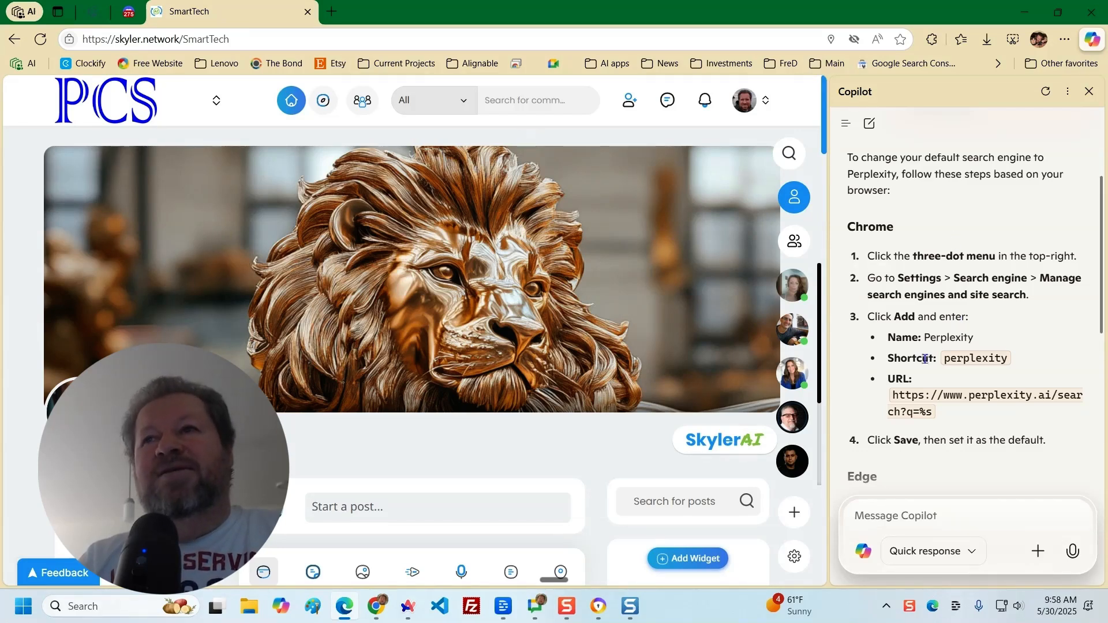
- Open the browser settings and search them for "address bar search"
mouse_move(599, 341)
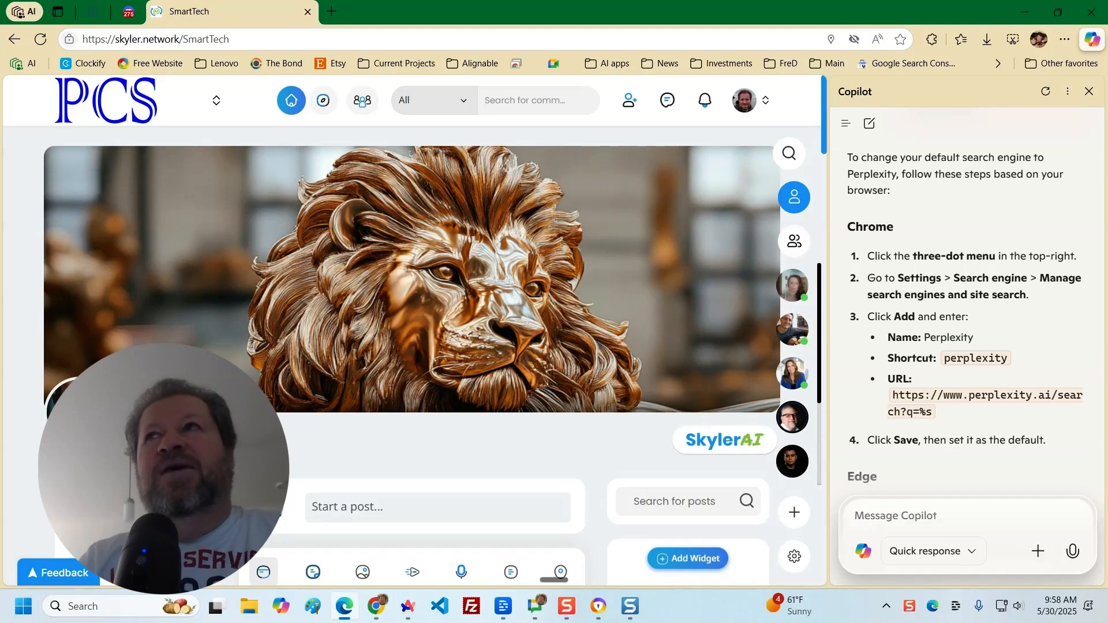
click(1065, 39)
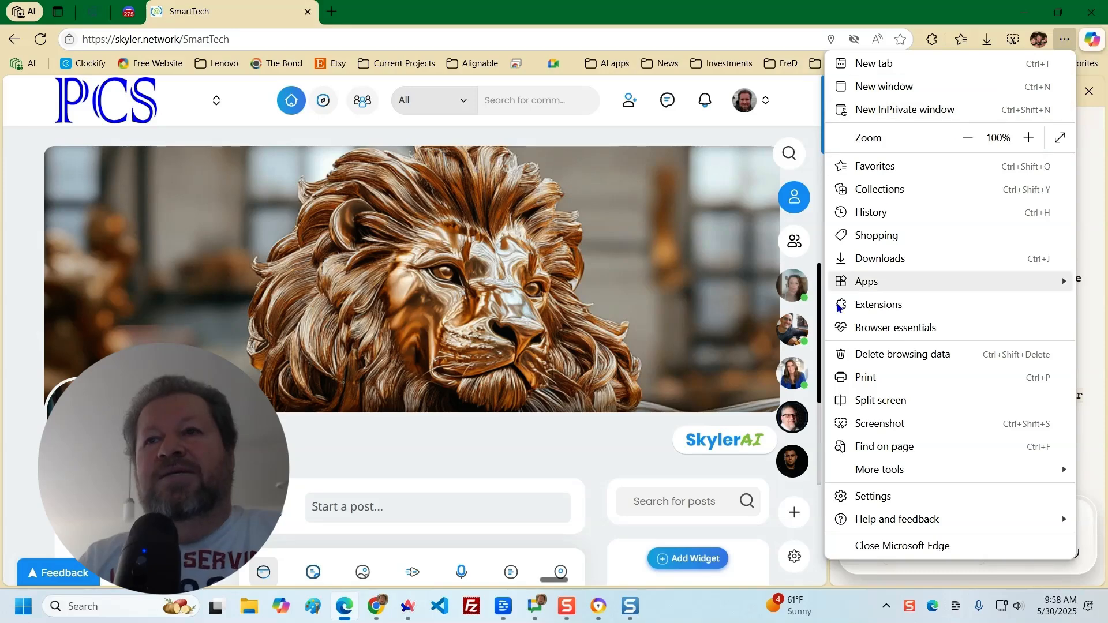
click(866, 498)
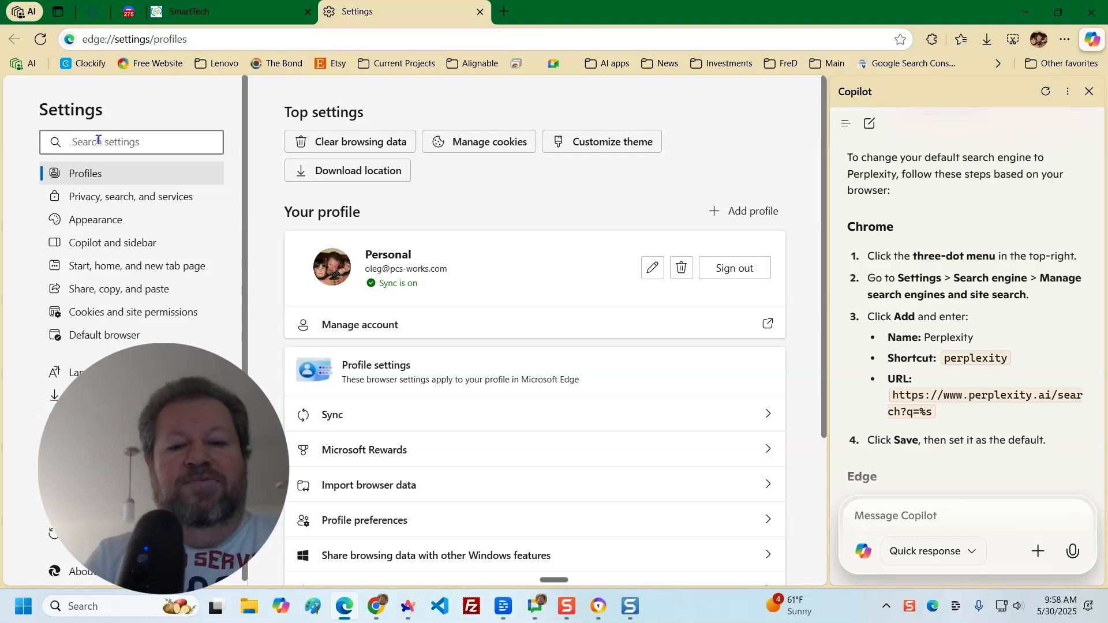
text(add)
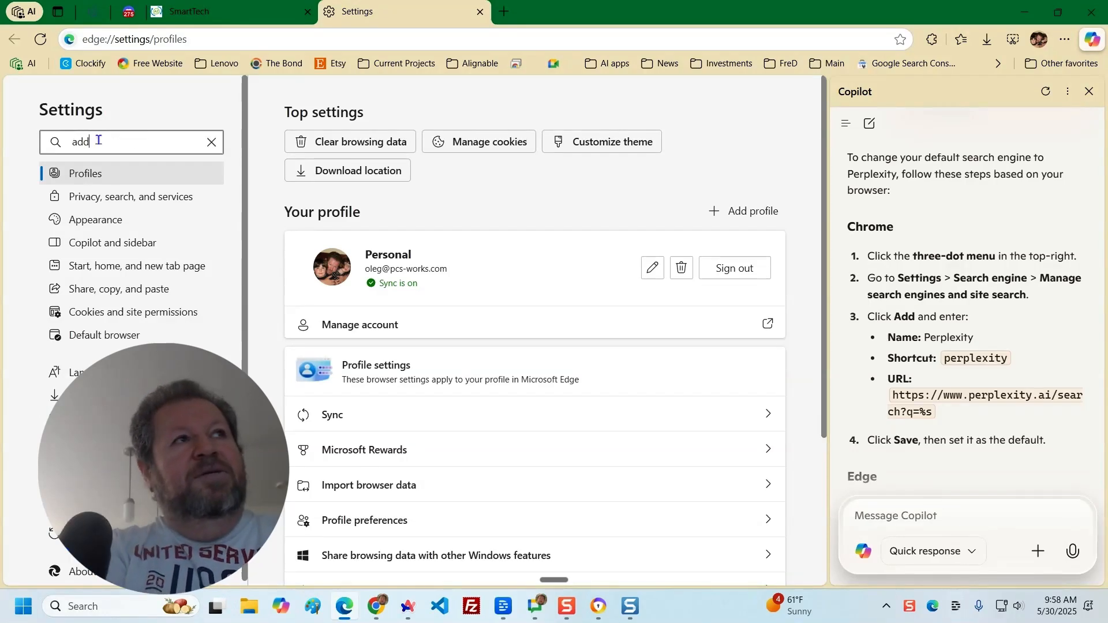
text(ress bar )
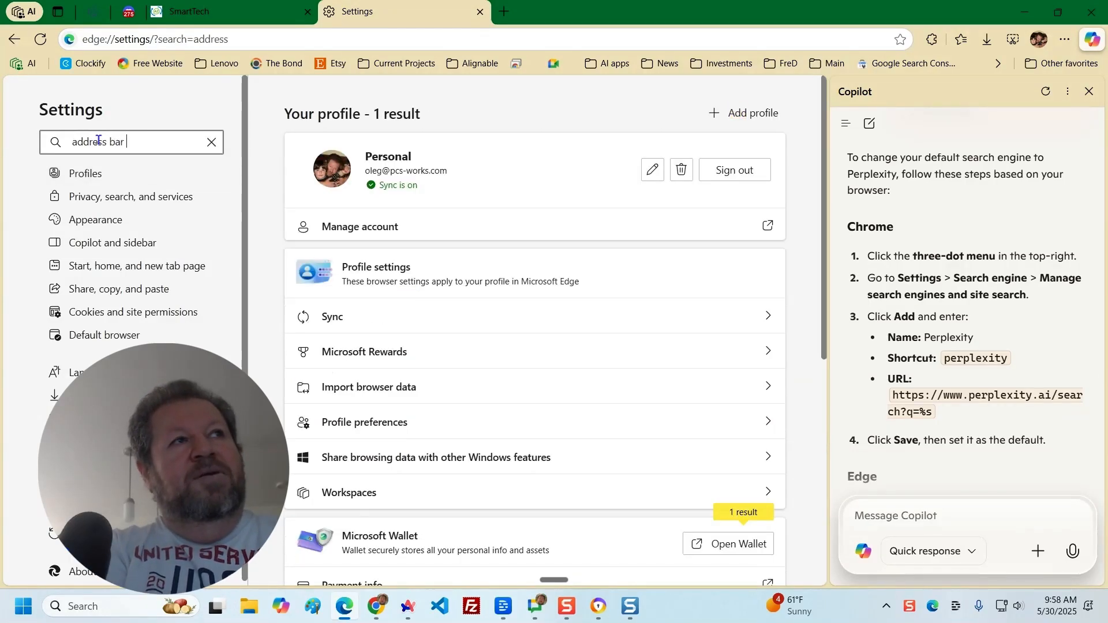
text(search)
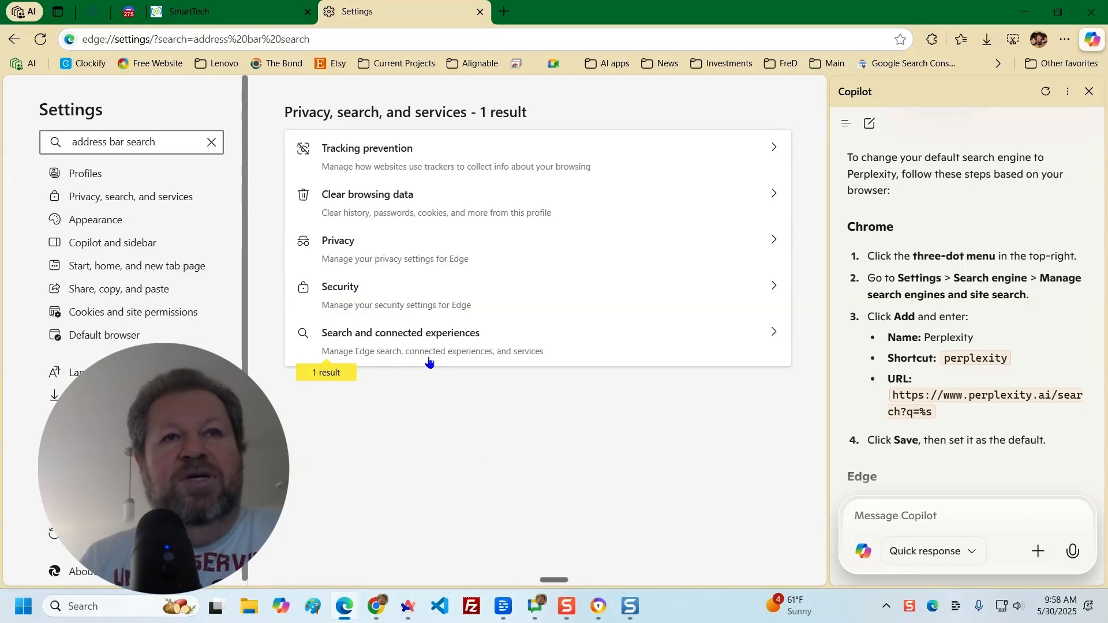
- Open Address bar and search under Search and connected experiences and set the address bar search engine to Google
click(764, 337)
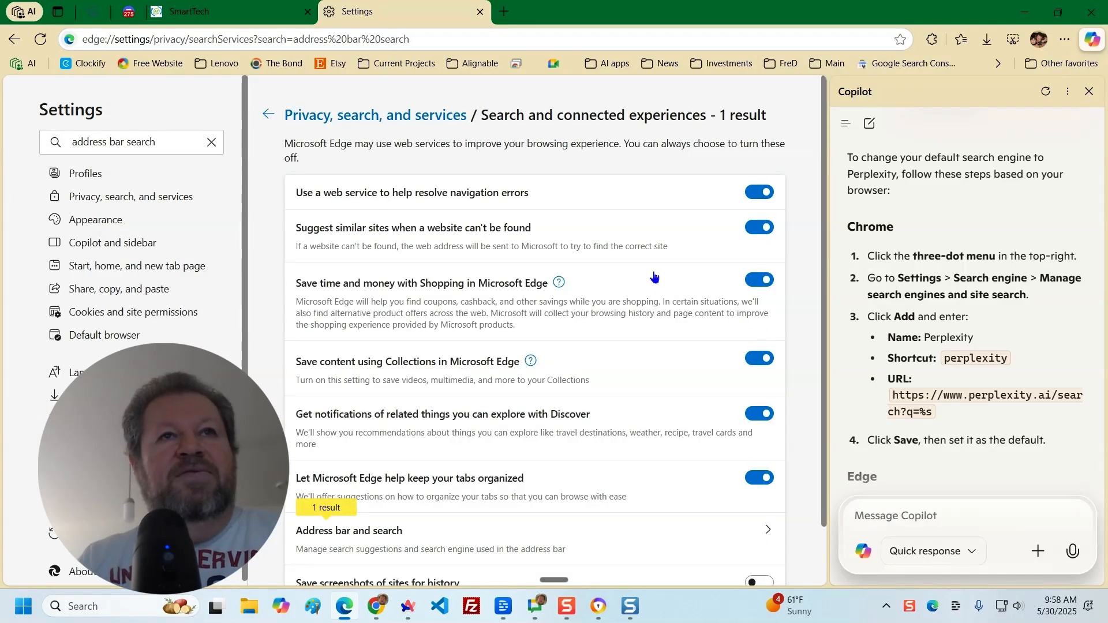
scroll(588, 371, down, 1)
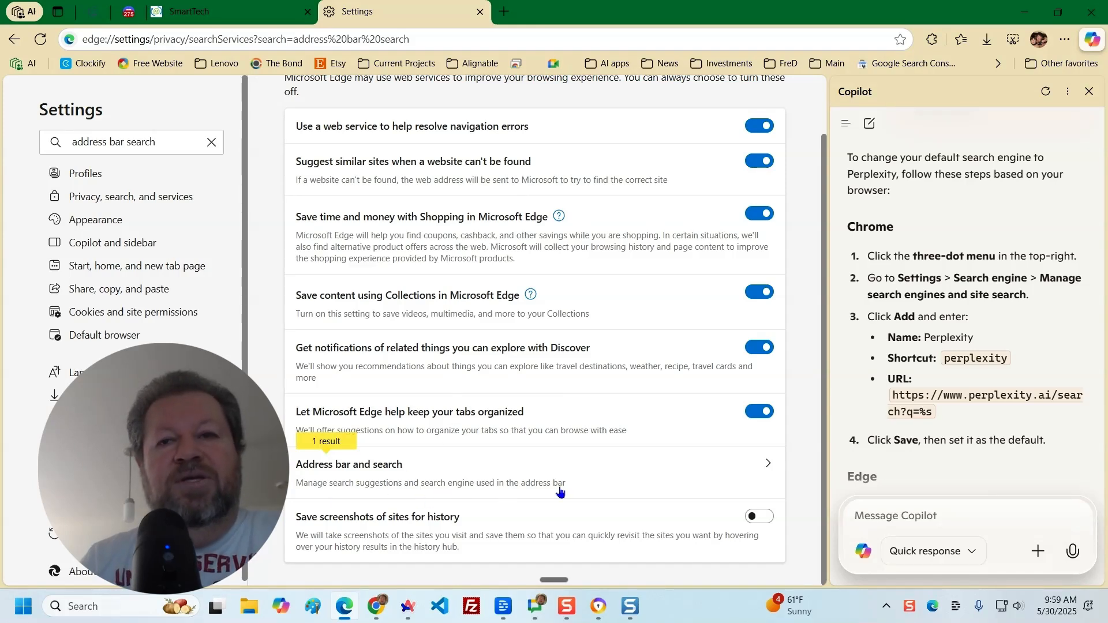
click(769, 465)
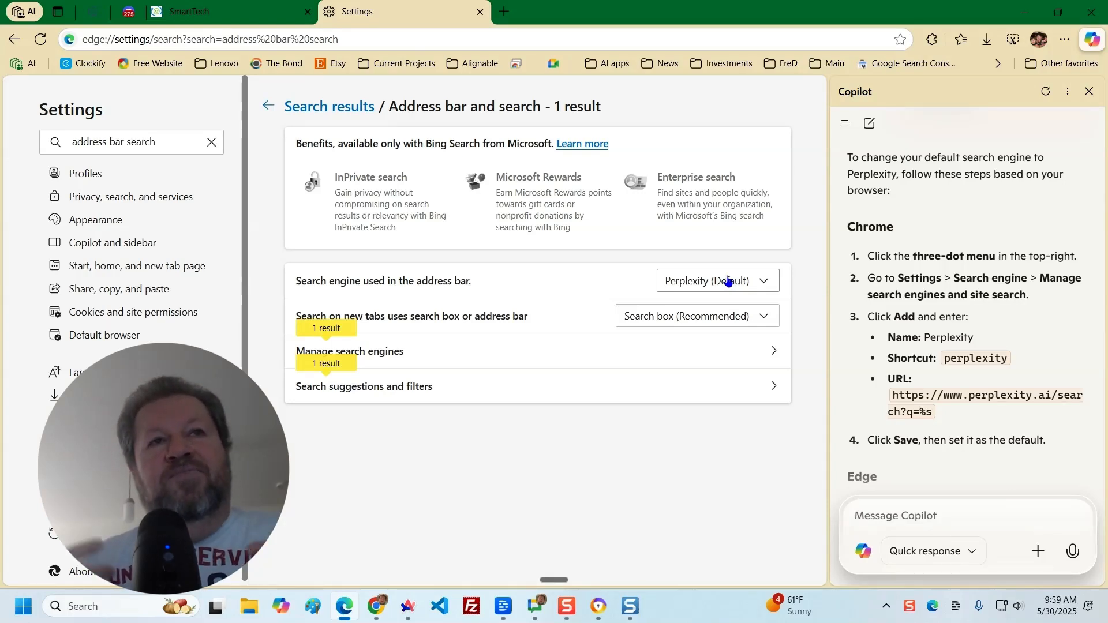
click(759, 279)
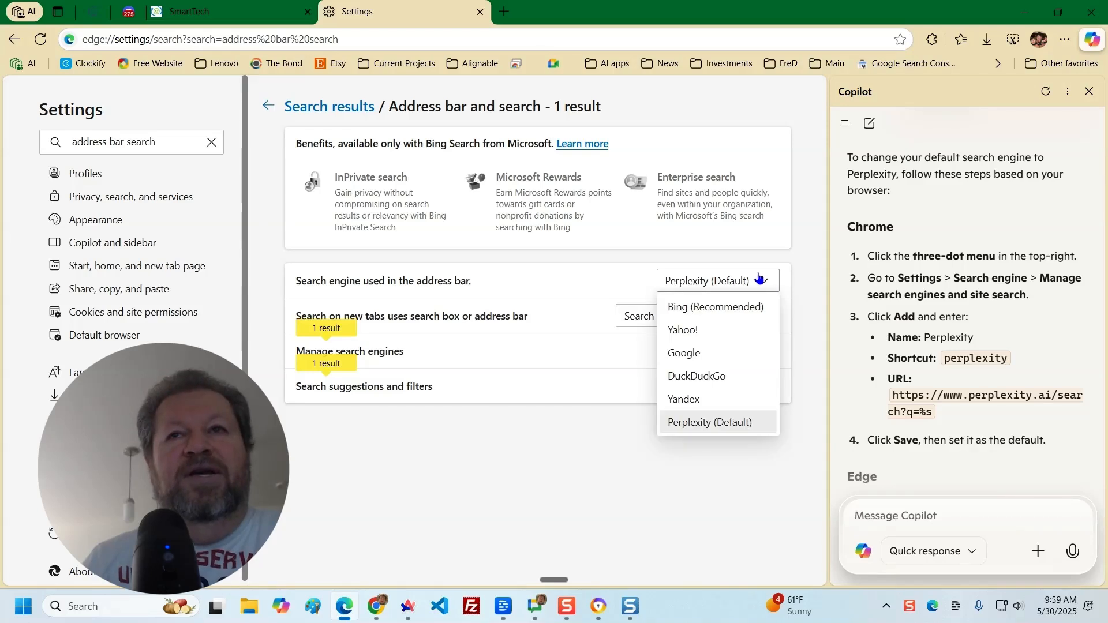
click(696, 354)
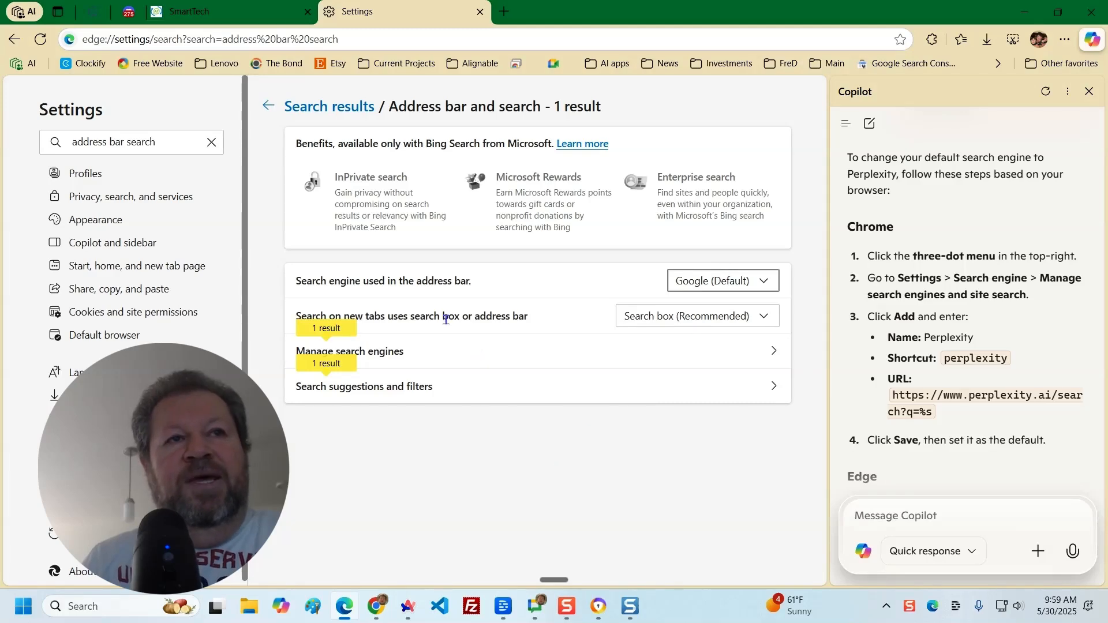
- Remove the existing Perplexity entry from the managed search engines
click(384, 353)
scroll(485, 433, down, 3)
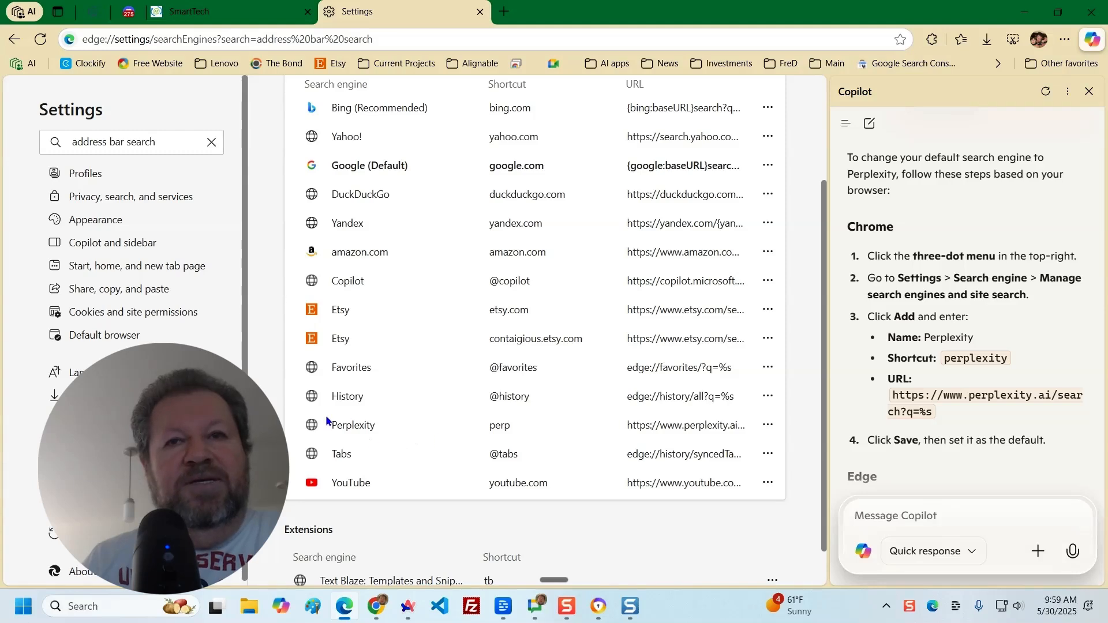
click(770, 426)
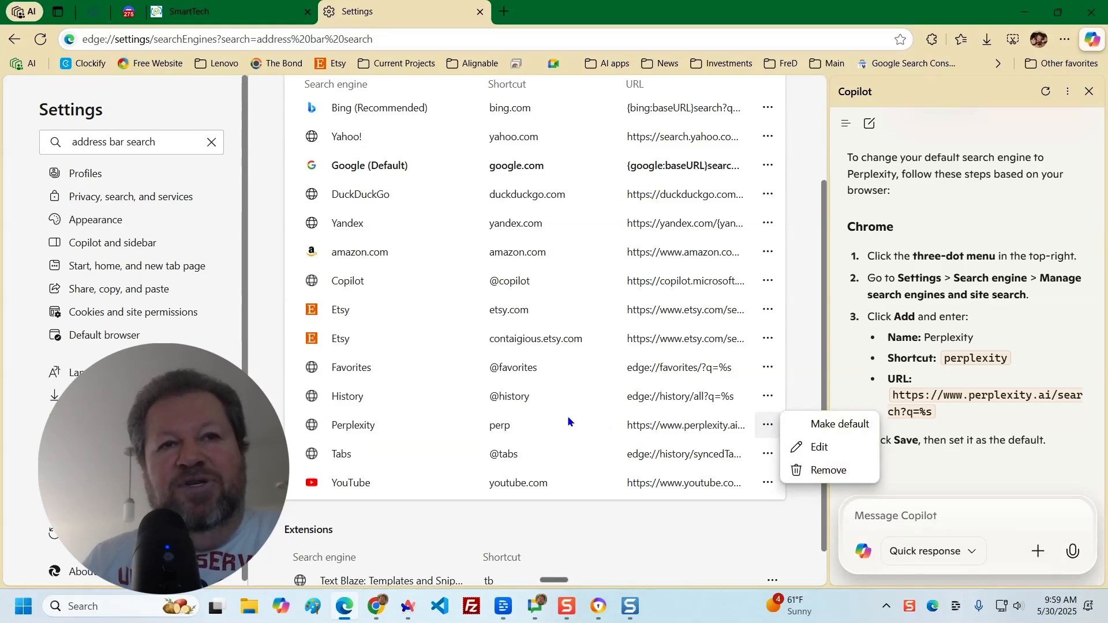
click(839, 478)
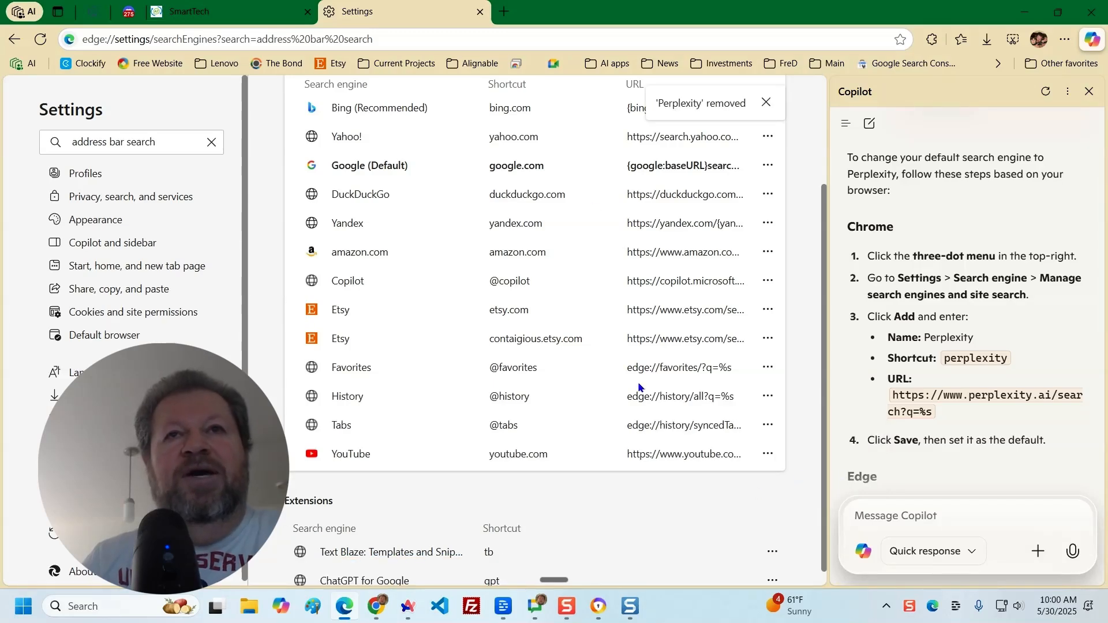
- Start a new site search entry with the search engine name Perplexity and the shortcut PERP
scroll(628, 457, up, 3)
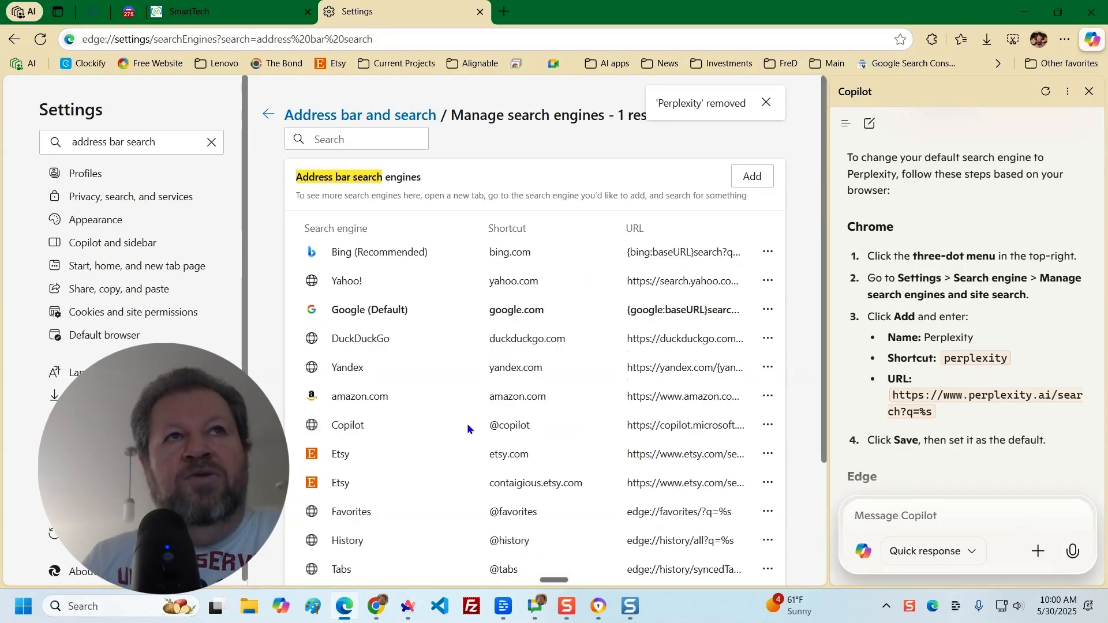
scroll(491, 409, down, 3)
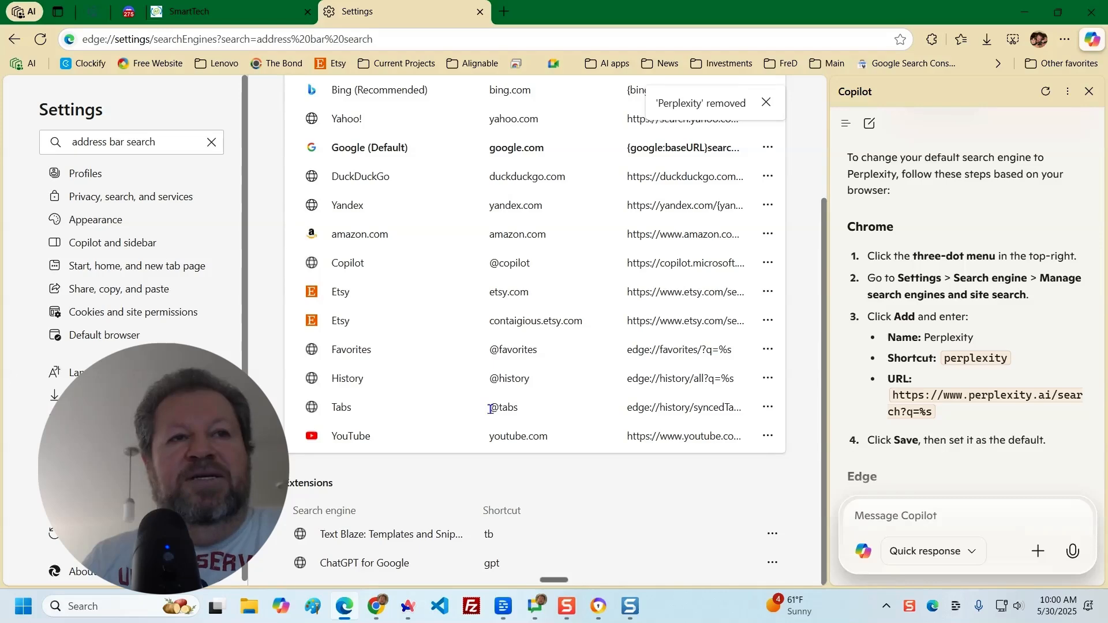
scroll(491, 419, up, 3)
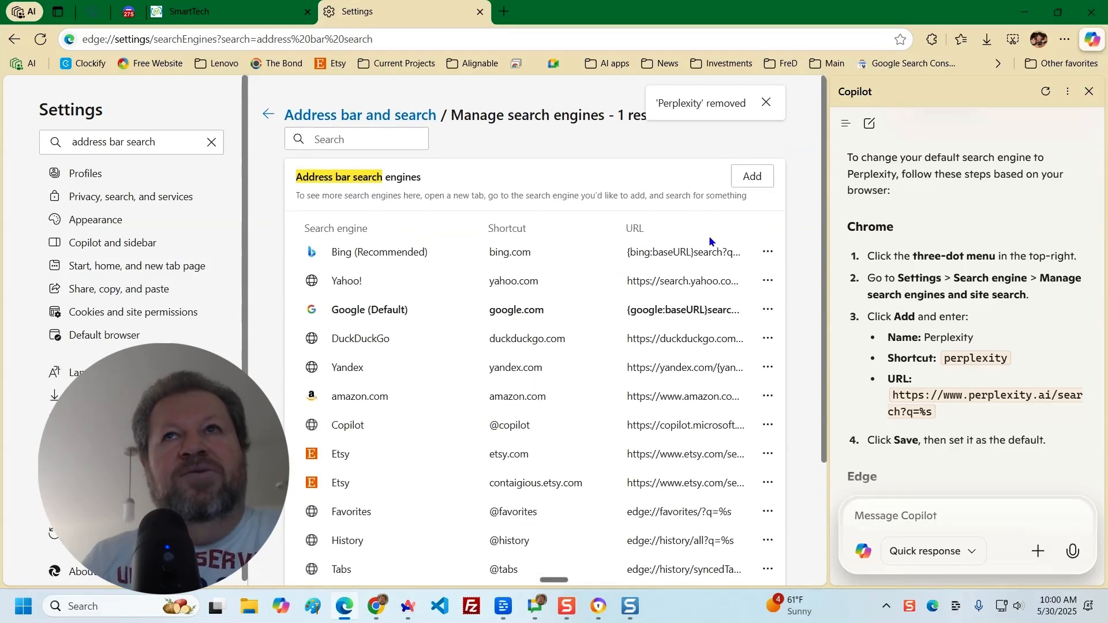
click(753, 179)
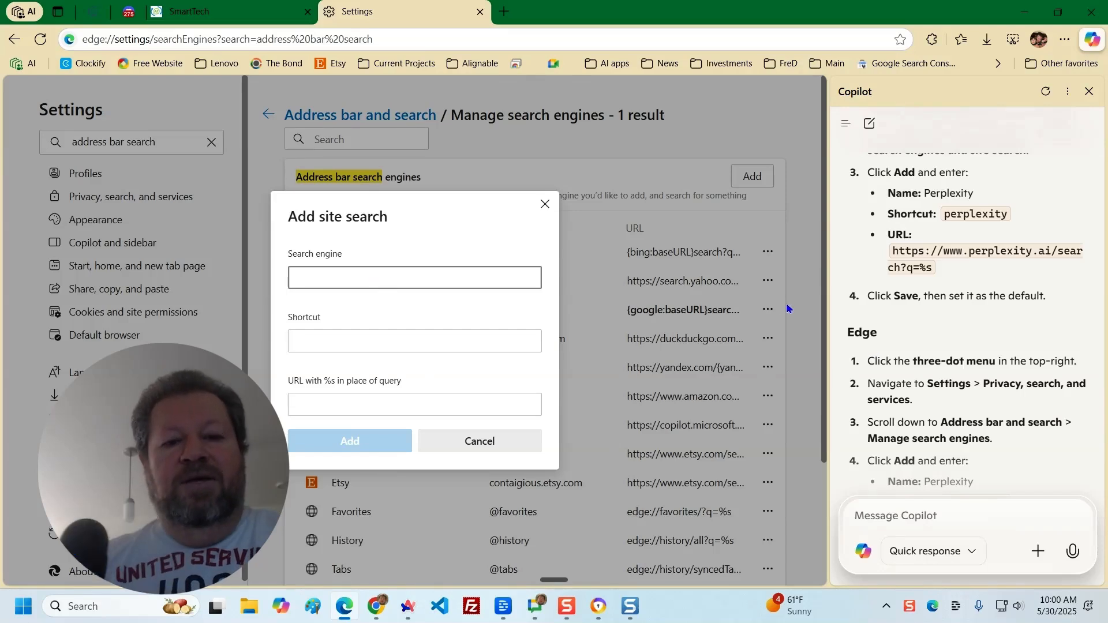
text(Perplexity)
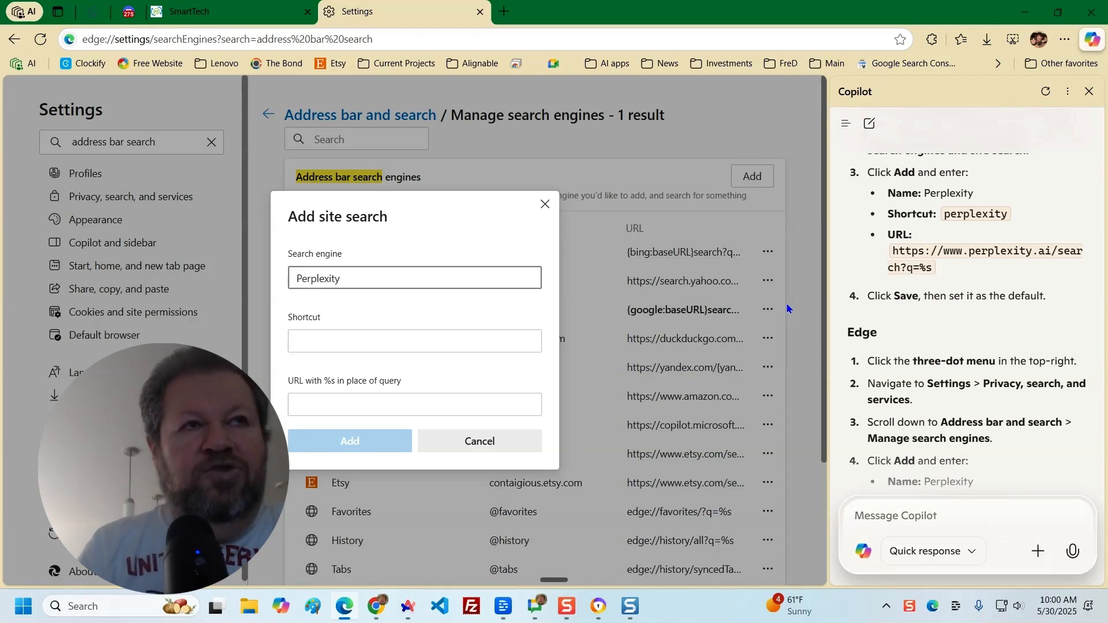
click(363, 347)
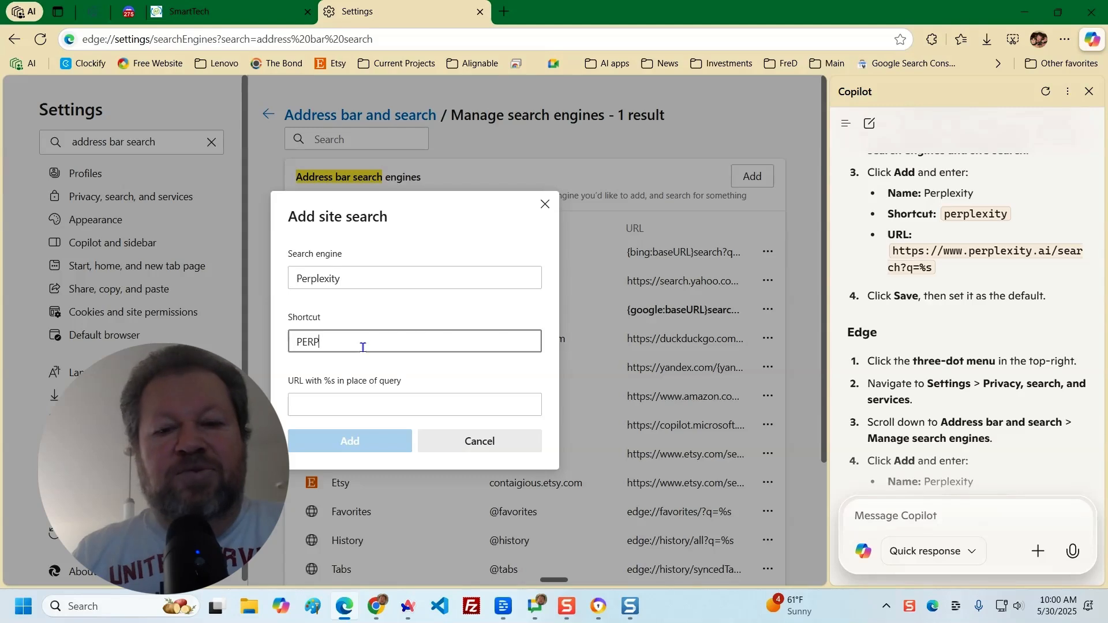
click(341, 406)
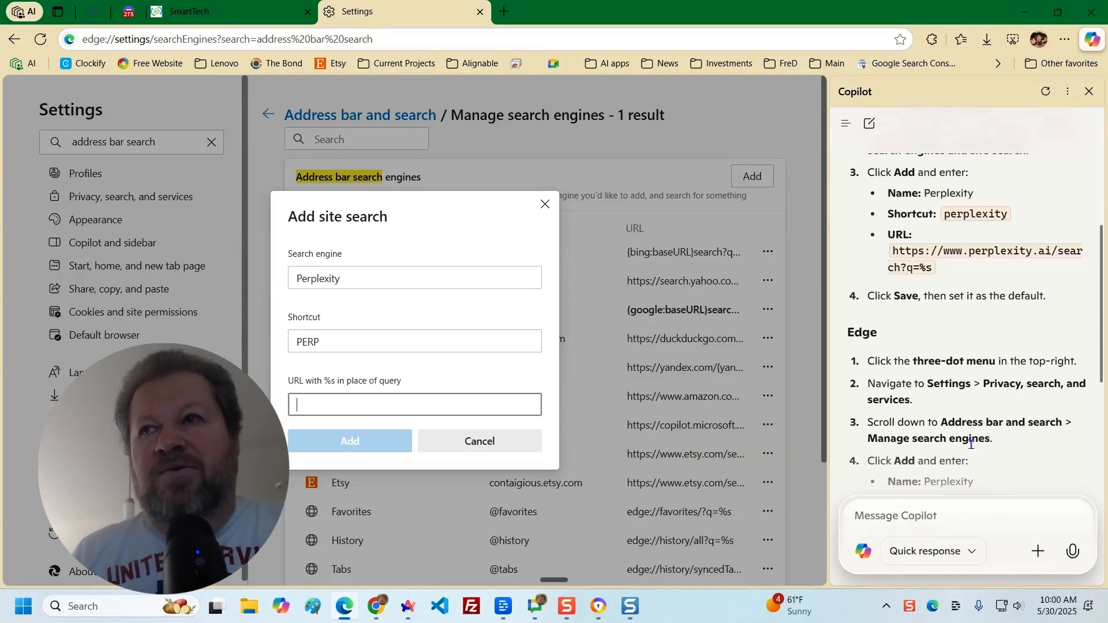
drag(892, 252, 952, 268)
key(ctrl+c)
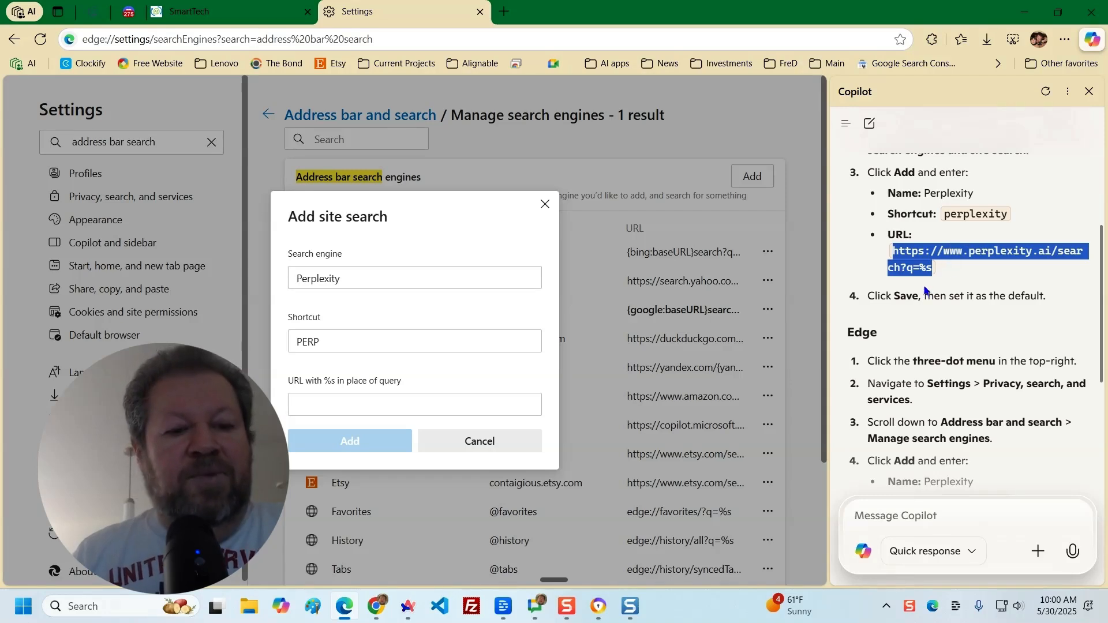
click(396, 405)
key(ctrl+v)
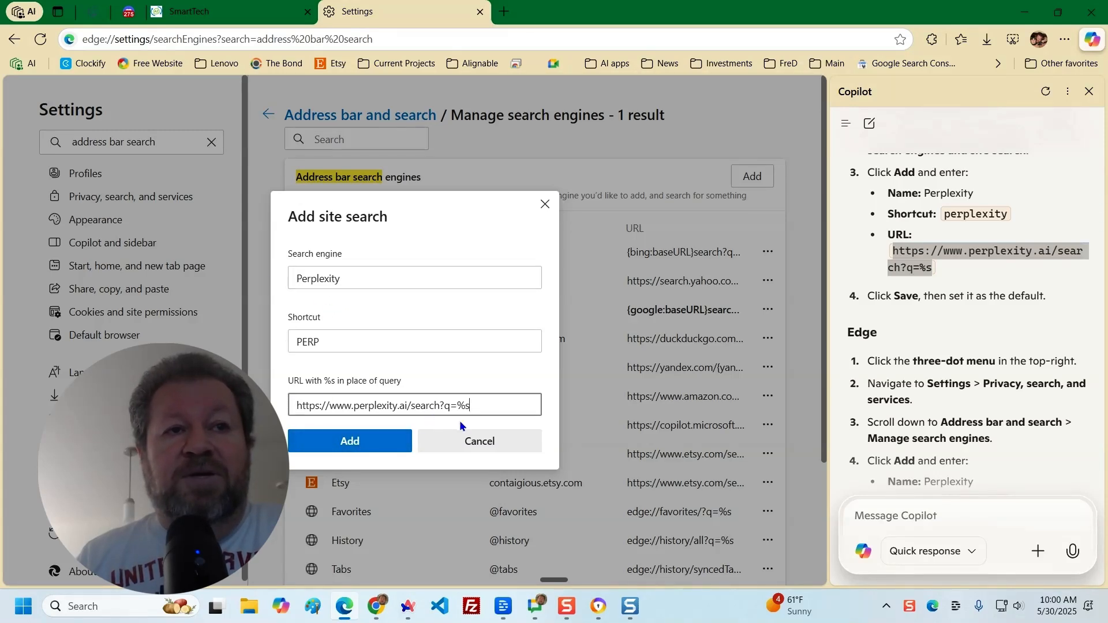
click(351, 443)
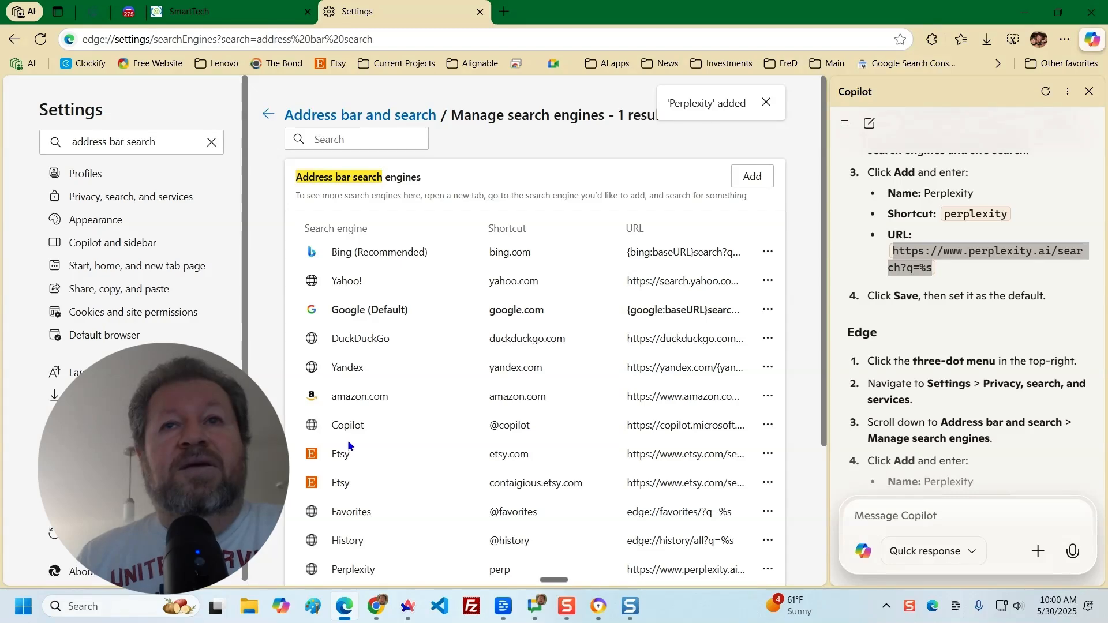
- Make the newly added Perplexity entry the default in the managed address bar search engines
scroll(442, 401, down, 2)
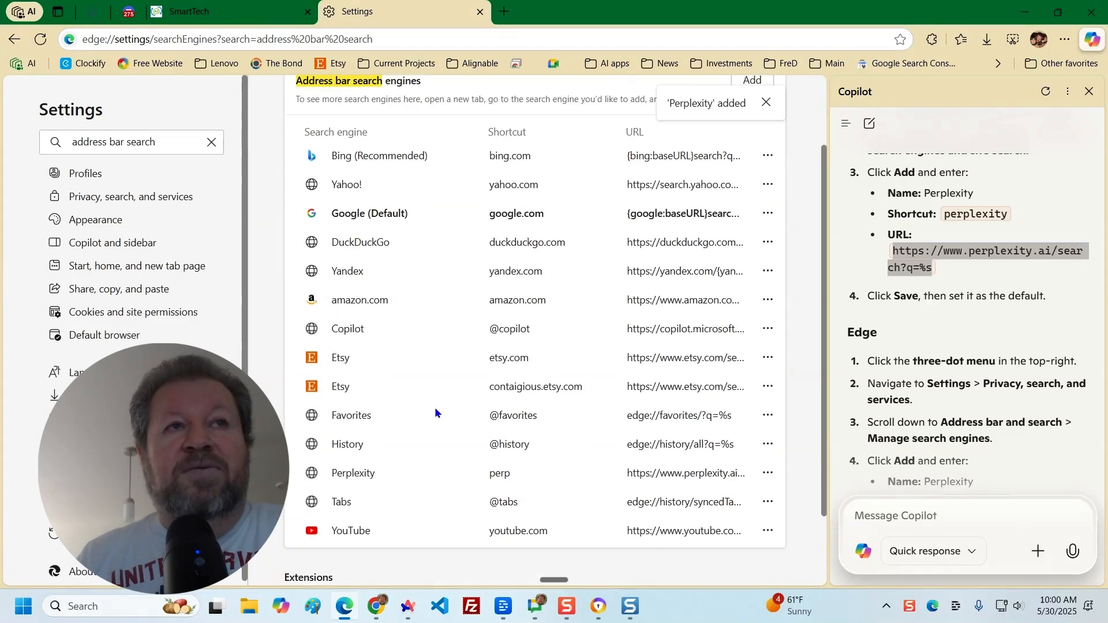
scroll(435, 406, up, 2)
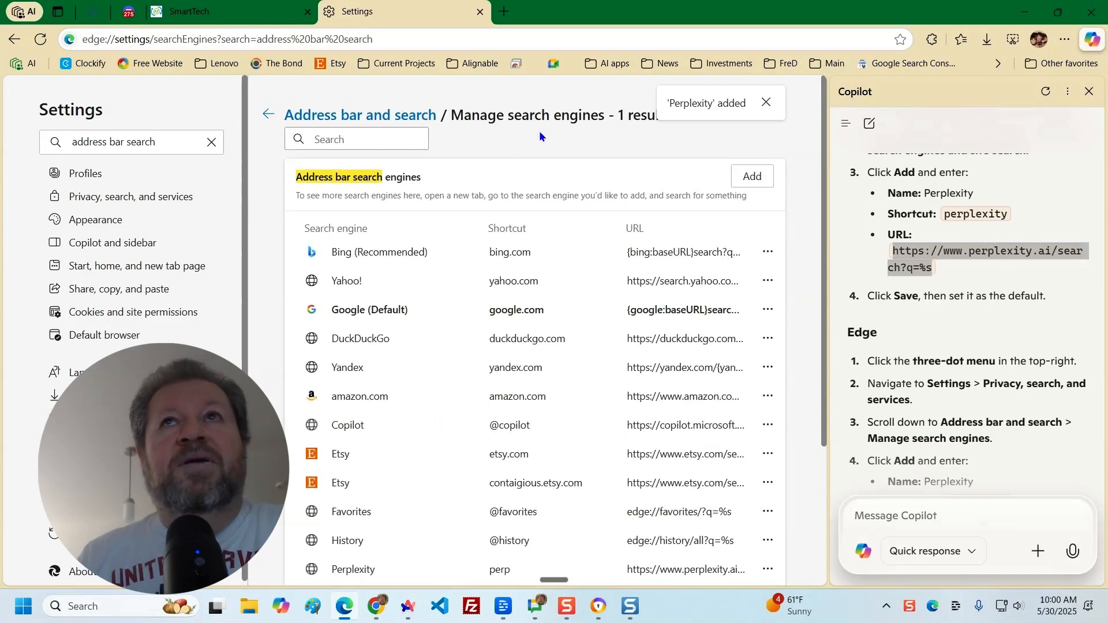
click(267, 116)
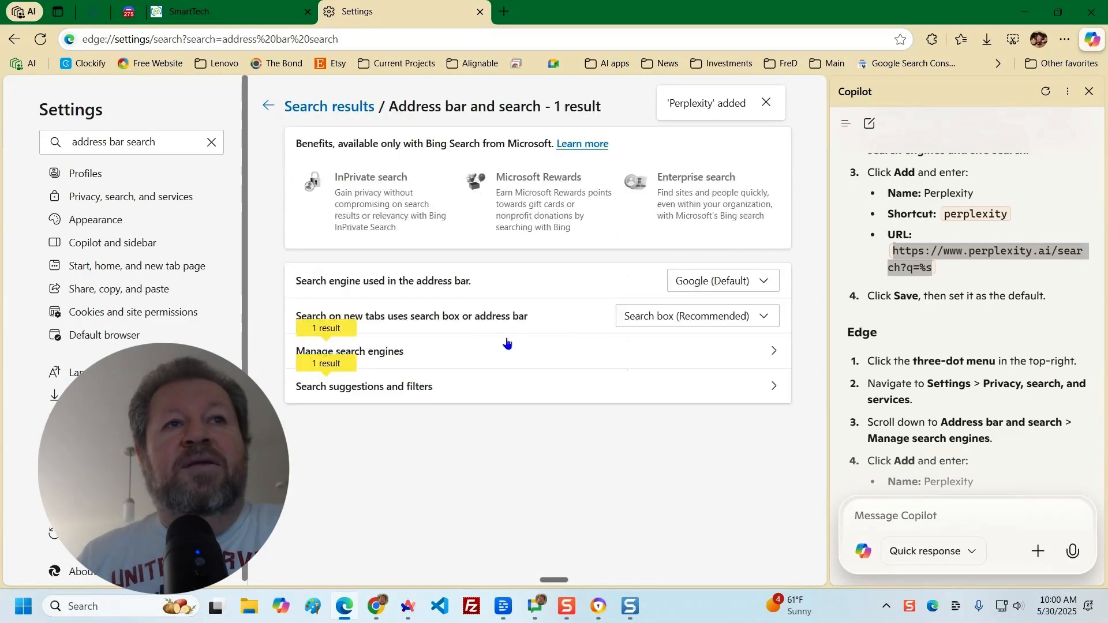
click(380, 361)
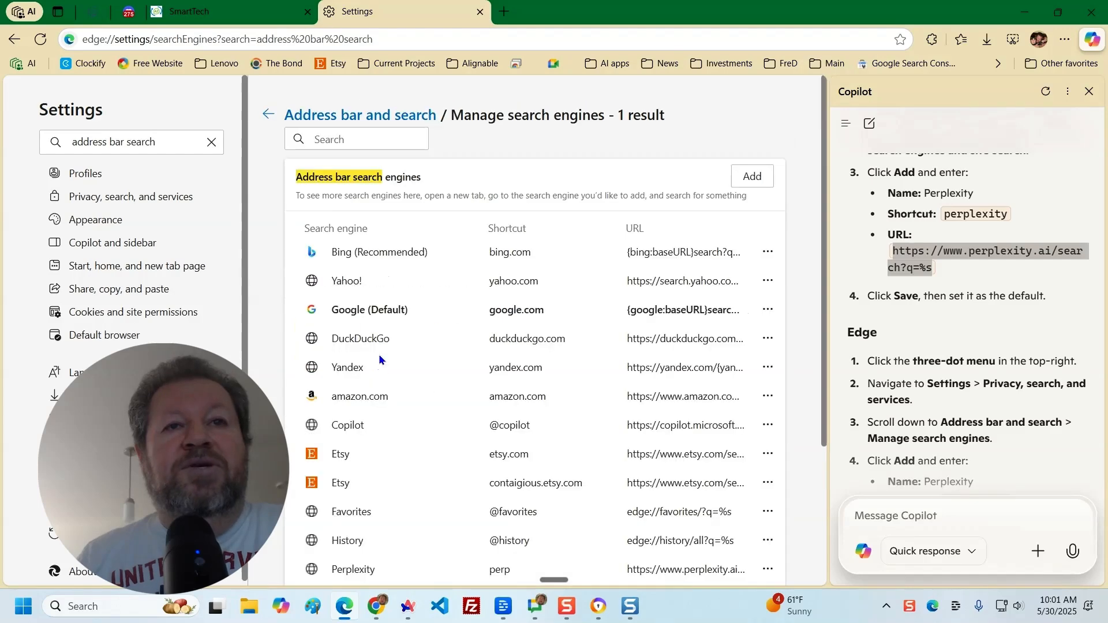
scroll(531, 510, down, 3)
scroll(526, 508, up, 2)
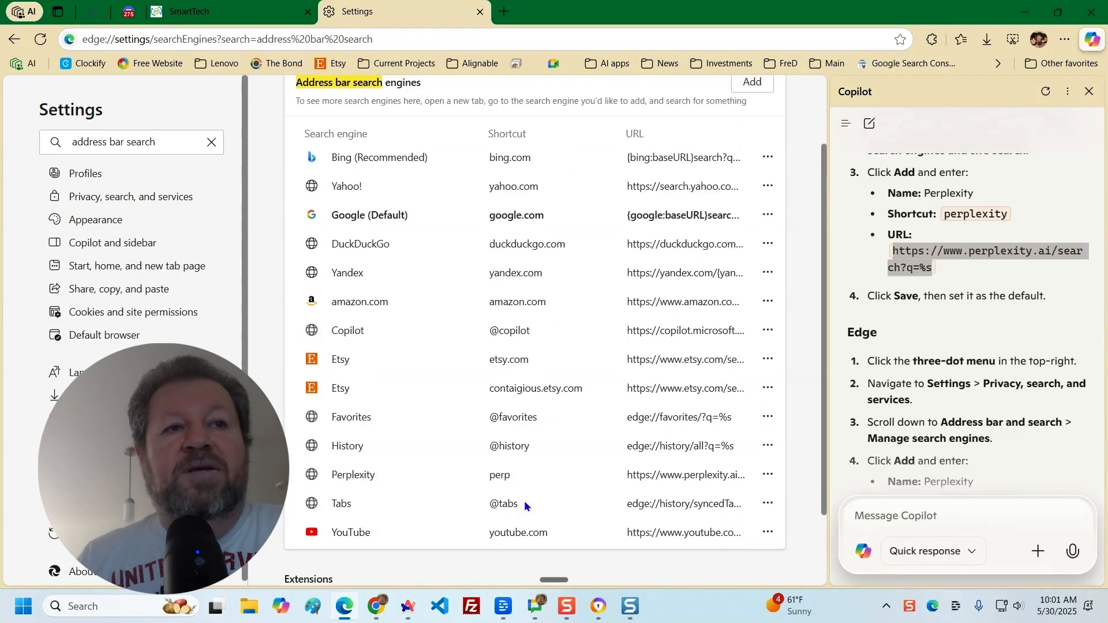
click(770, 475)
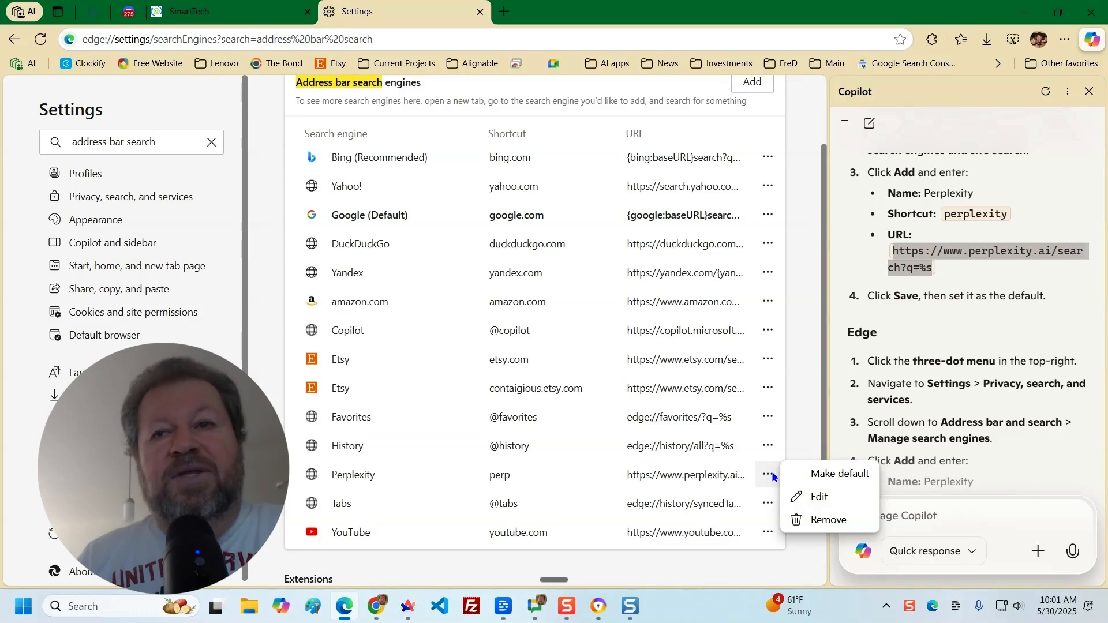
click(832, 475)
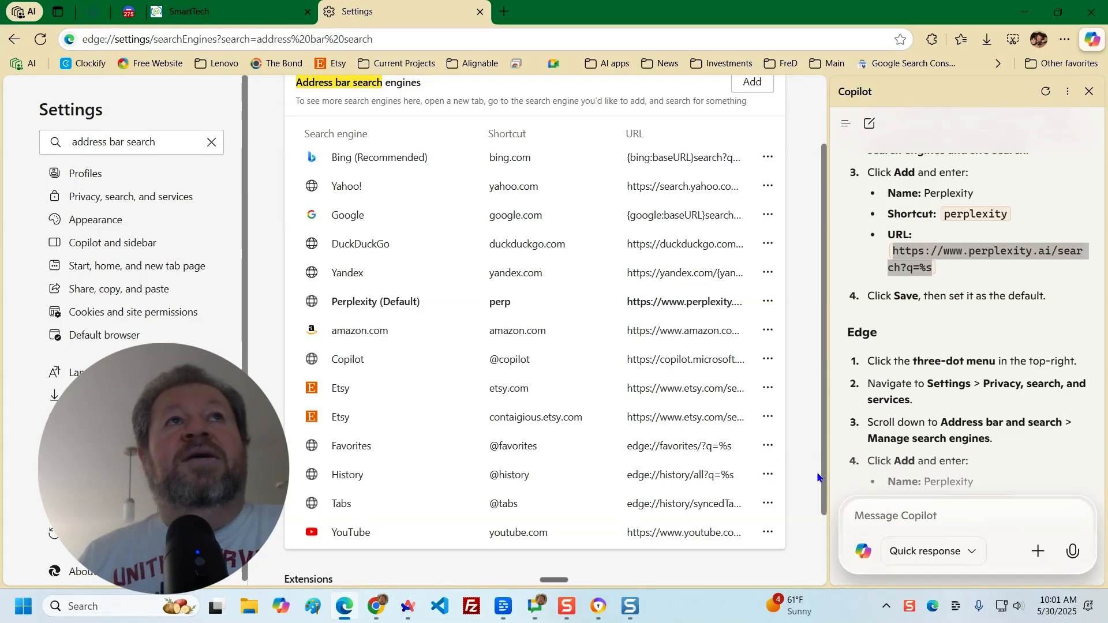
- Search for Productive Computer Systems from the address bar of a new tab and dismiss Perplexity's sign-in prompt
click(505, 11)
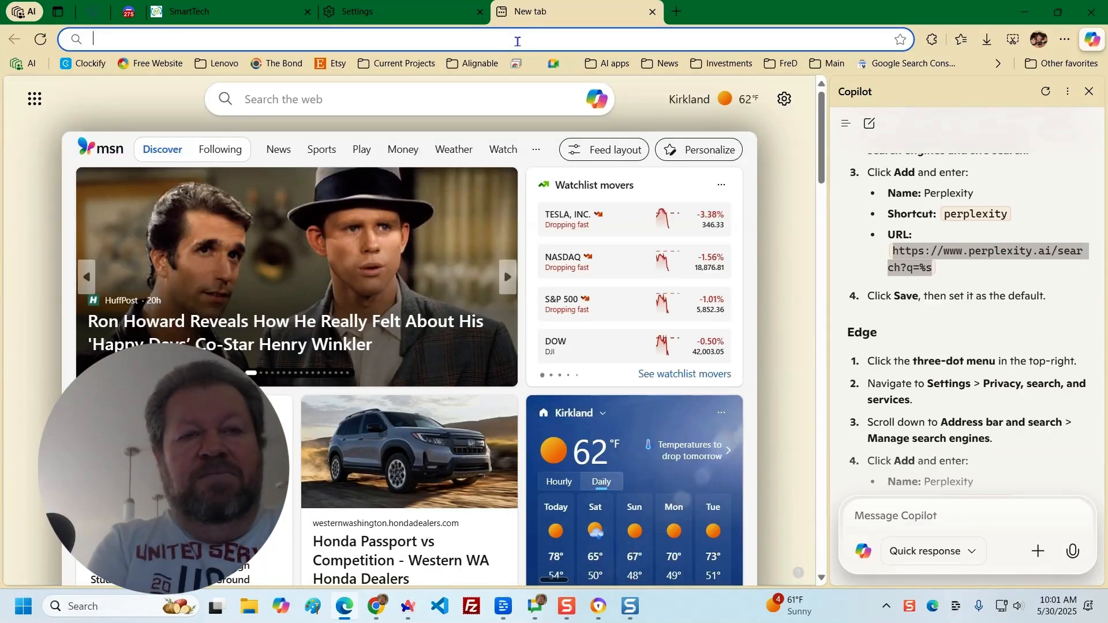
text(Productive C)
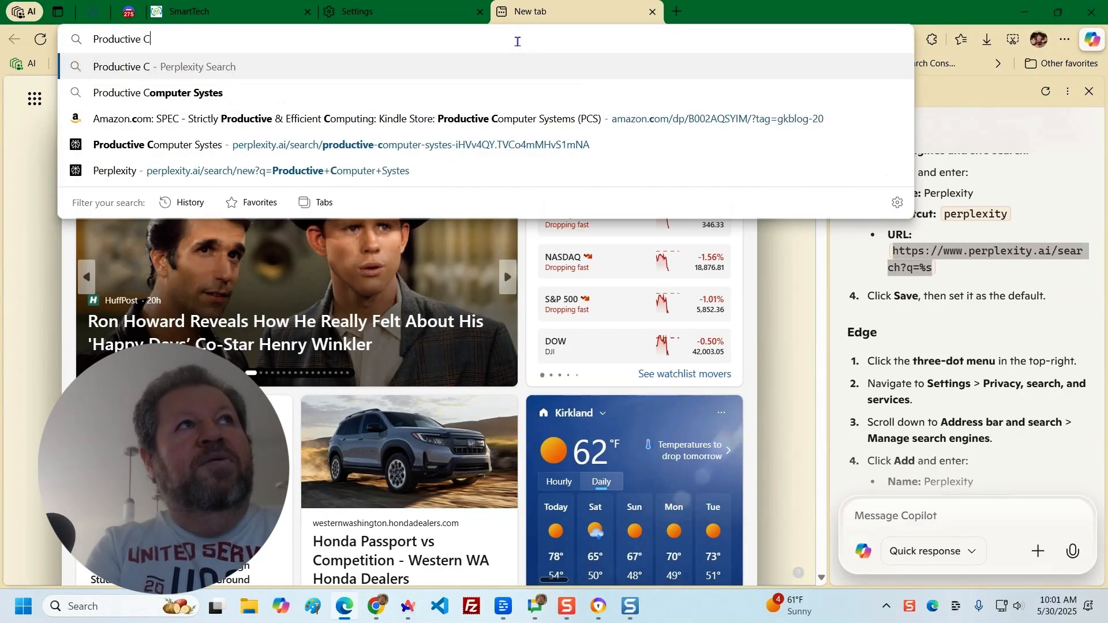
text(omputer Systems)
key(Return)
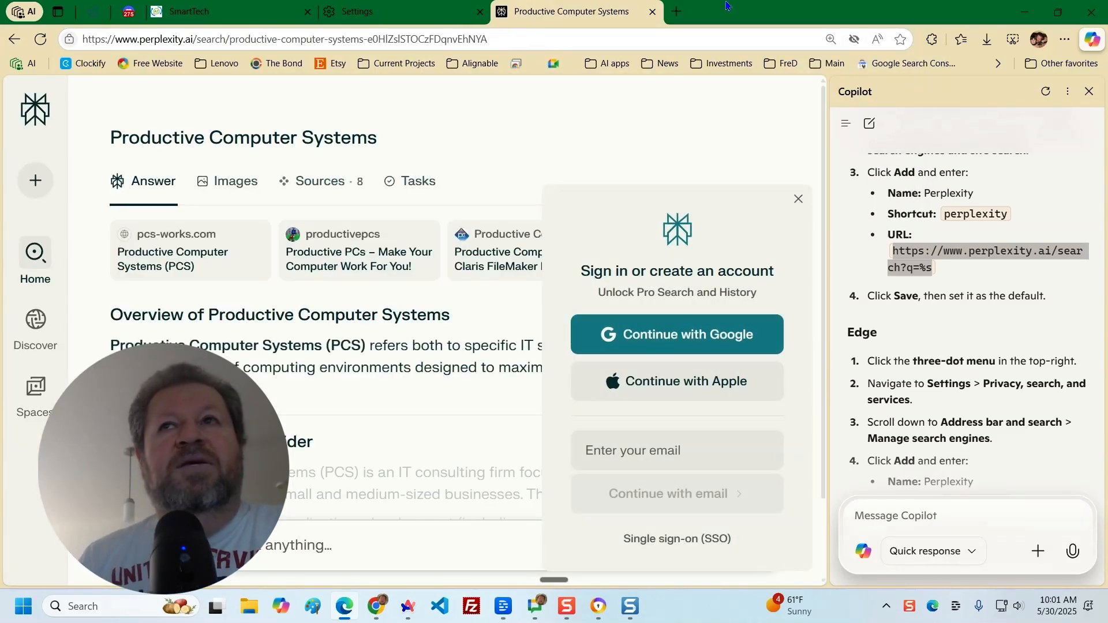
click(800, 199)
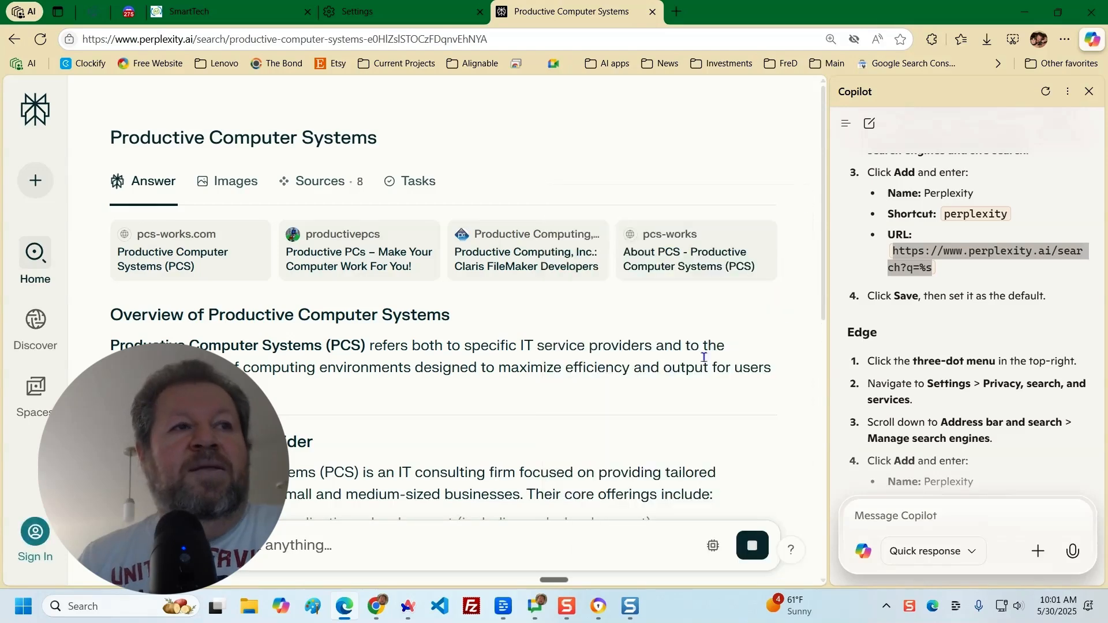
- Read through Perplexity's answer on Productive Computer Systems, from the overview to the service provider and broader meaning sections
scroll(554, 361, down, 3)
scroll(542, 367, down, 2)
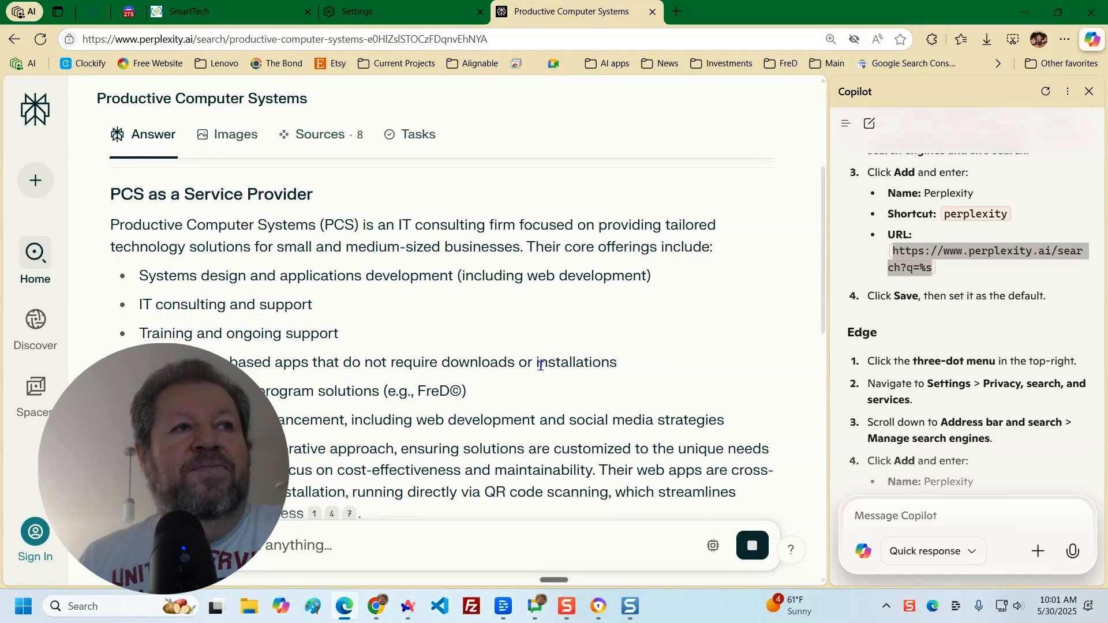
scroll(531, 369, up, 5)
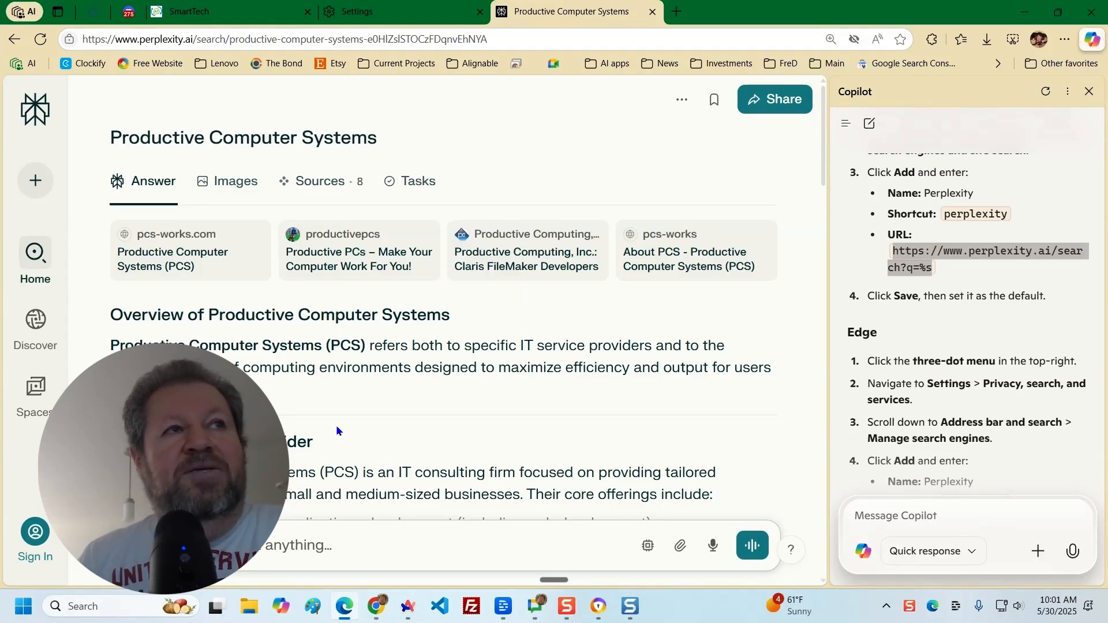
mouse_move(39, 256)
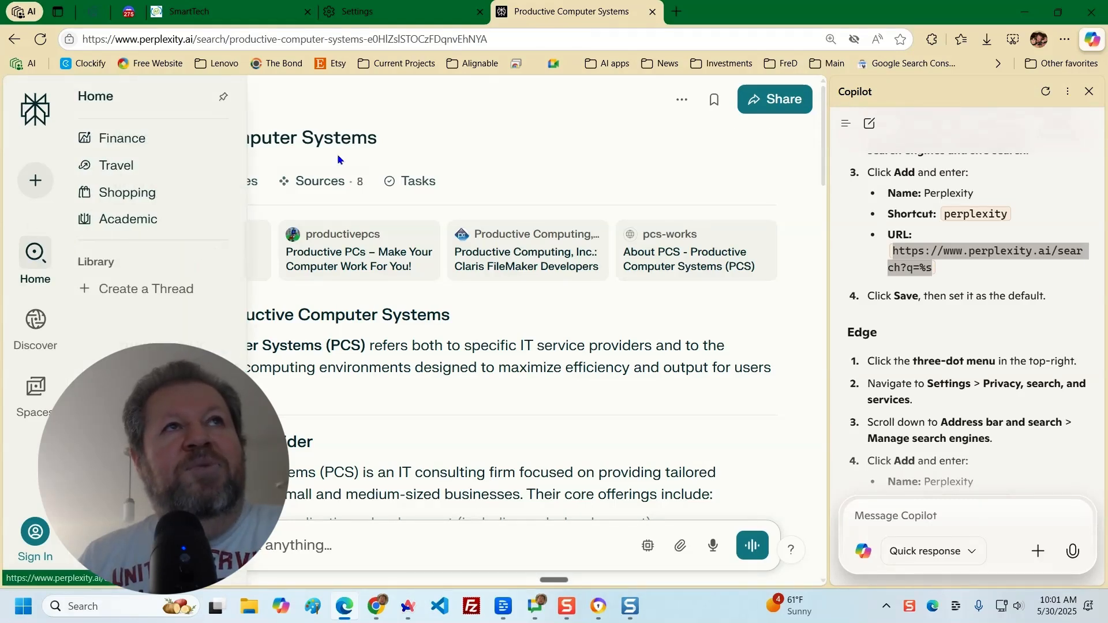
scroll(289, 441, down, 5)
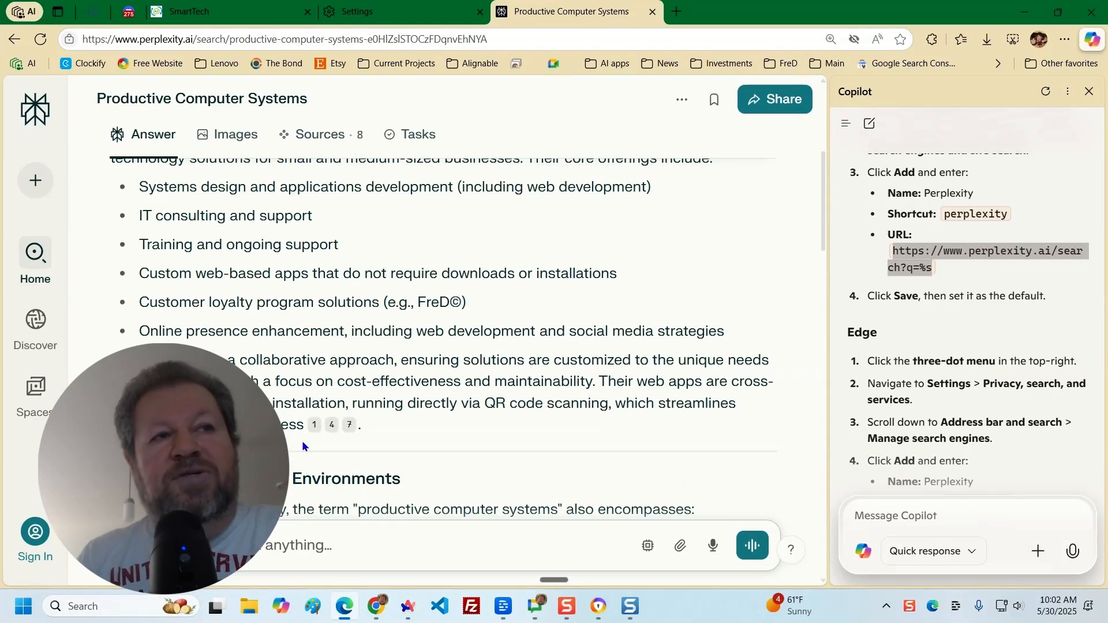
scroll(296, 436, down, 1)
scroll(295, 441, down, 5)
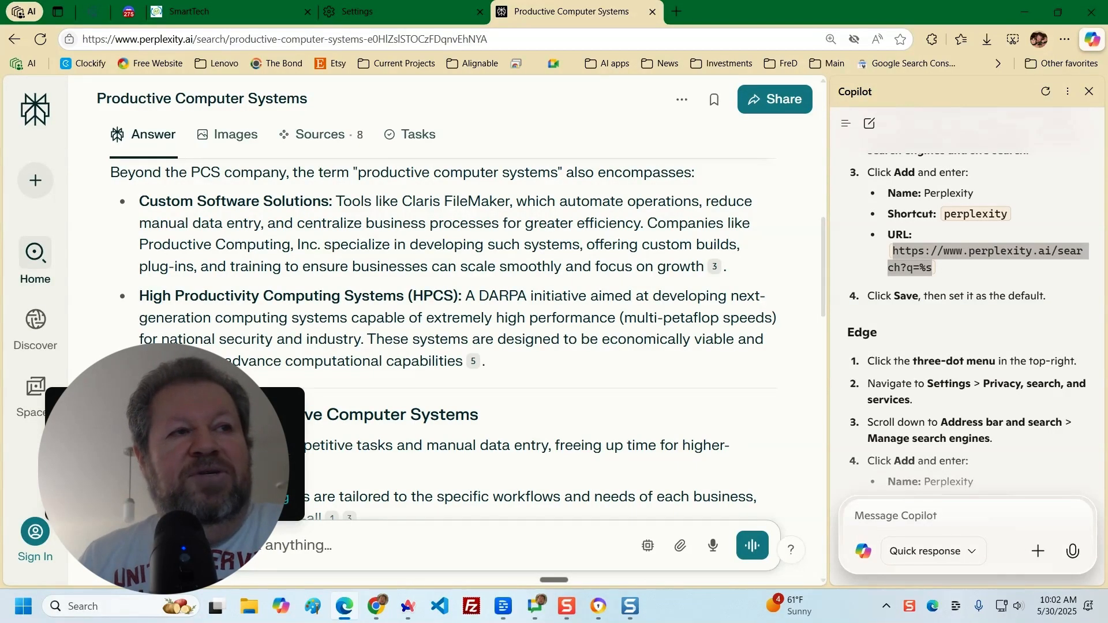
- Request Perplexity Research for the current thread and sign in with the Google account
click(175, 546)
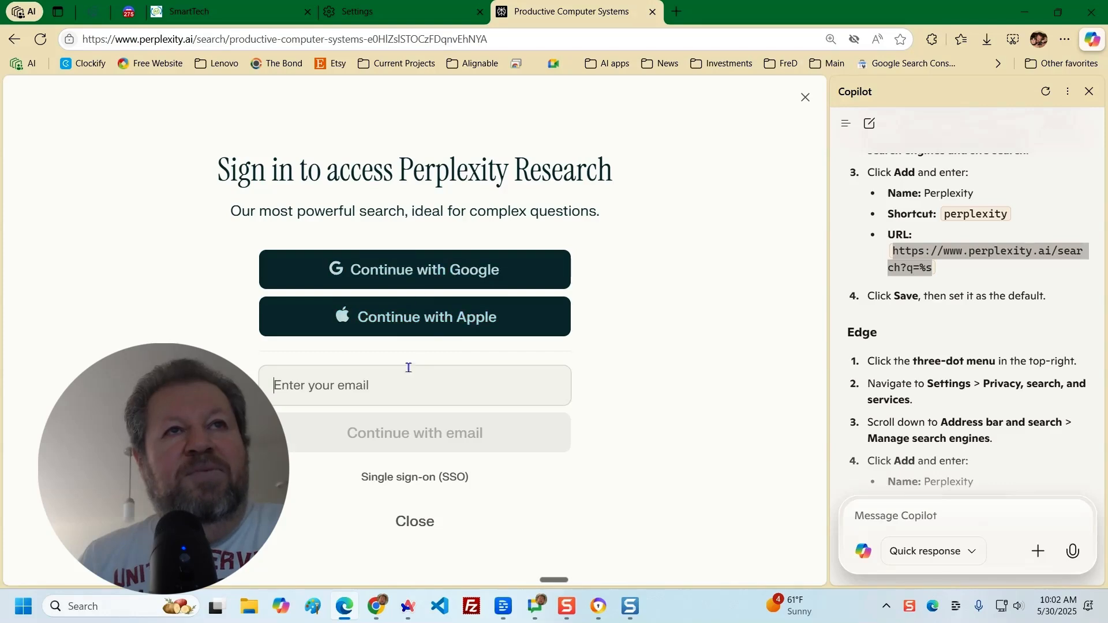
click(443, 275)
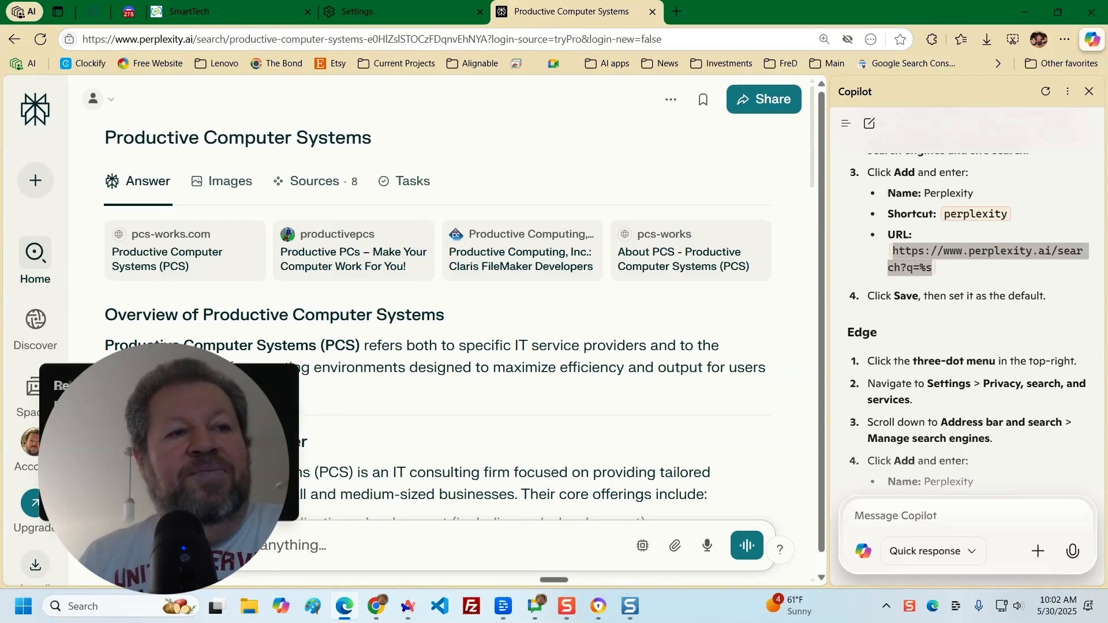
- Open Perplexity's Discover page and browse the Top news stories
click(36, 346)
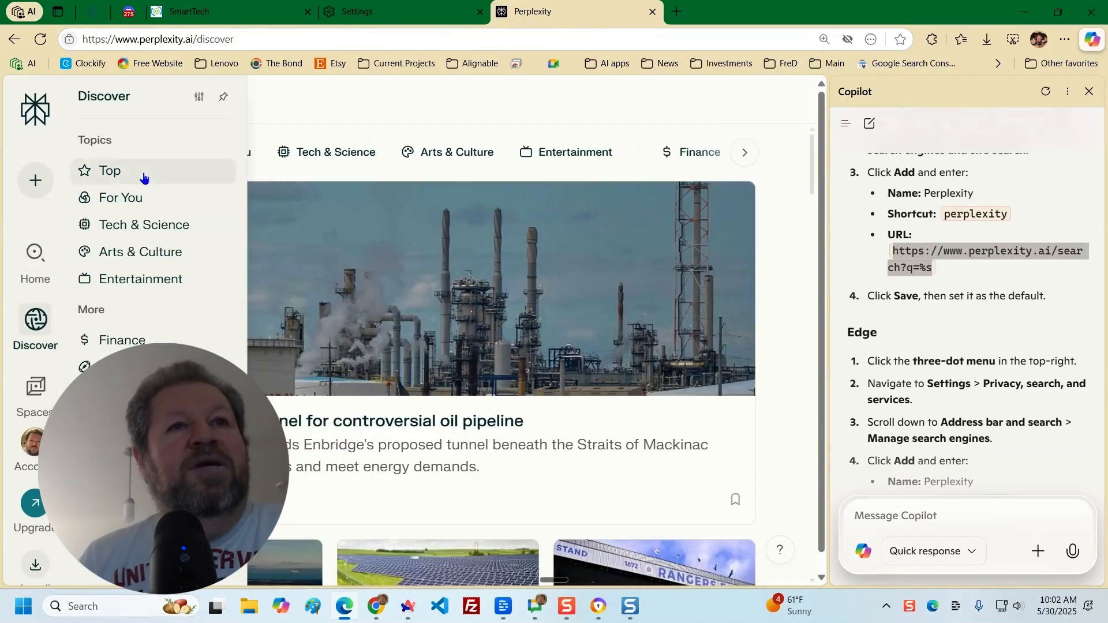
scroll(548, 383, down, 3)
scroll(551, 384, down, 5)
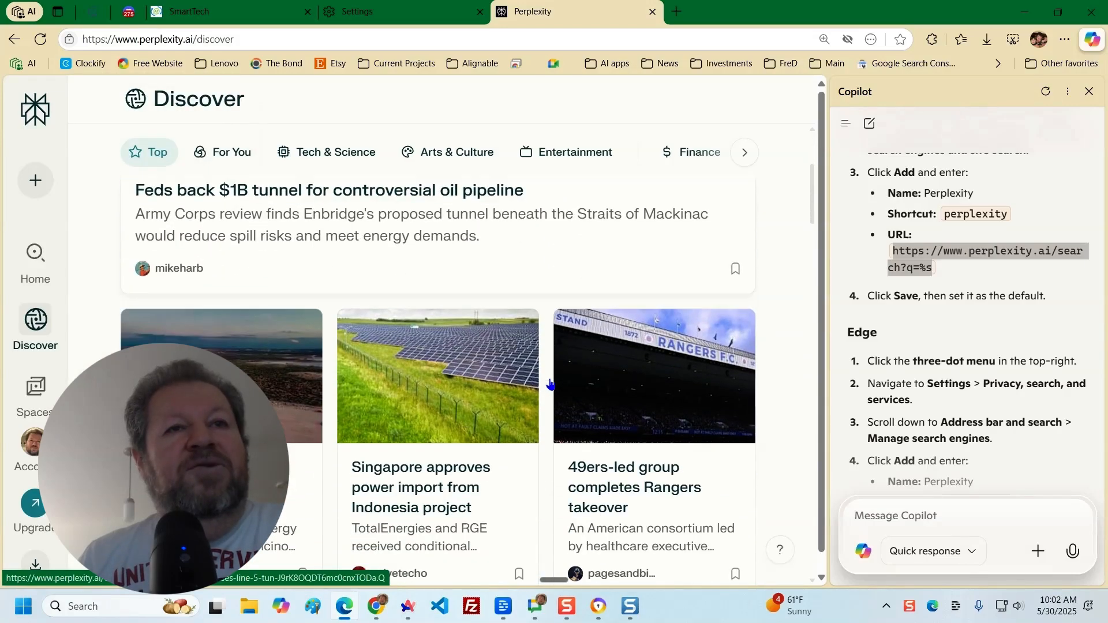
scroll(550, 384, down, 8)
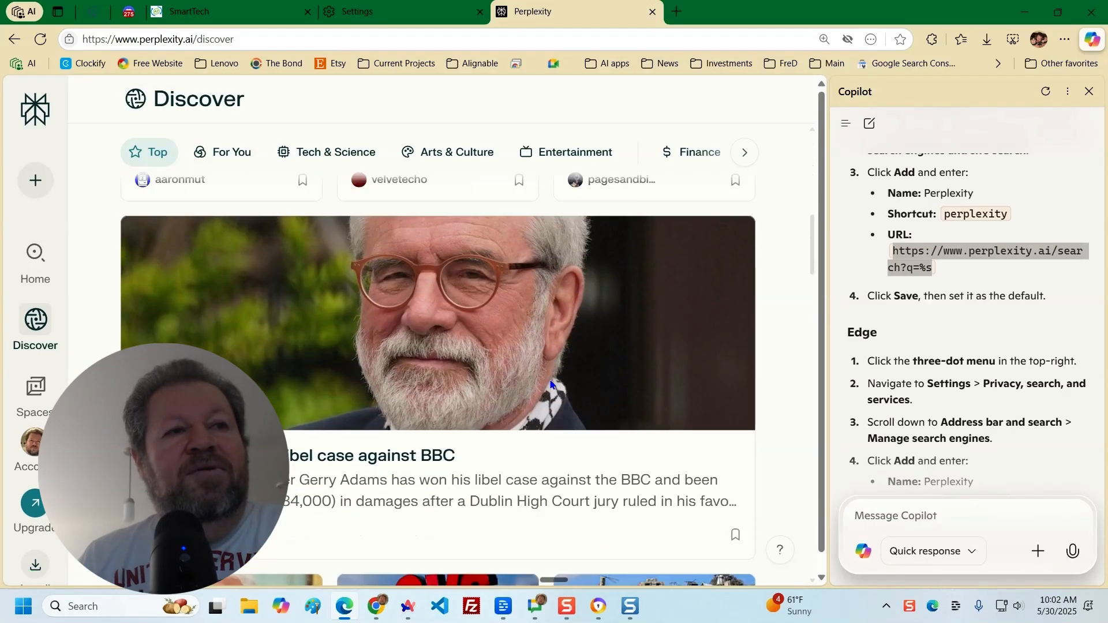
scroll(550, 384, down, 6)
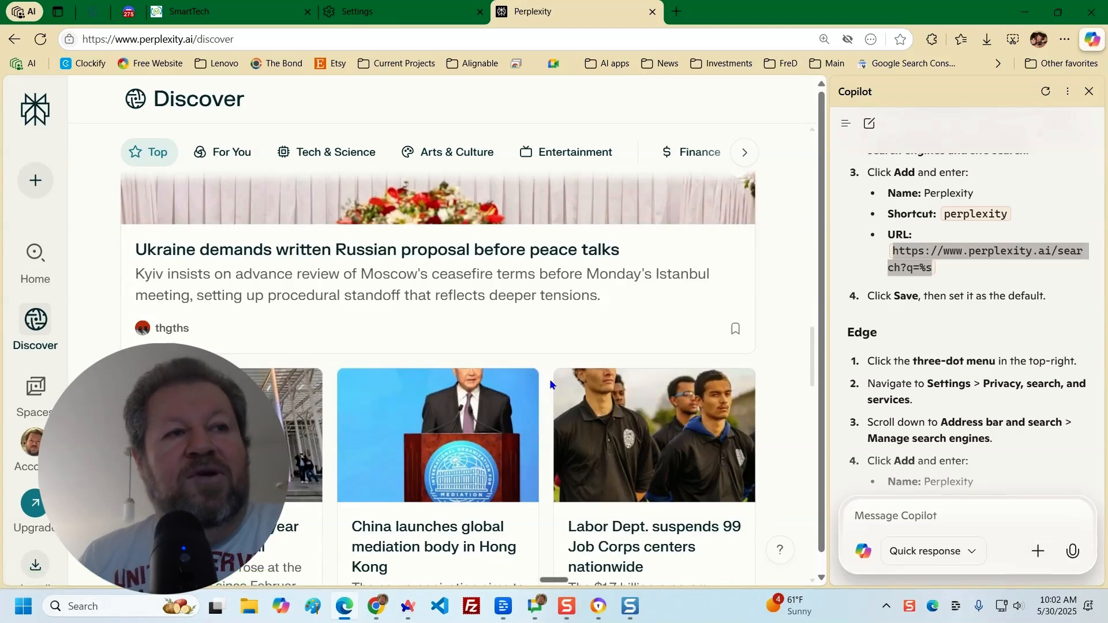
scroll(551, 384, down, 2)
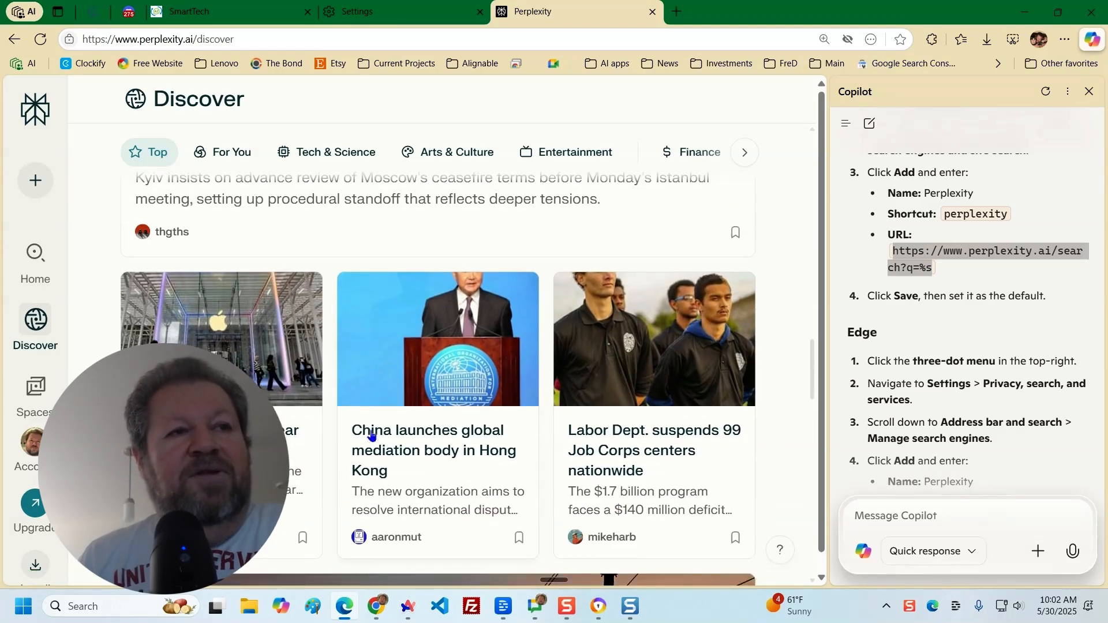
- Open the Discover story on U.S. inflation in April and read it through to the Tariff Concerns Loom section
click(263, 451)
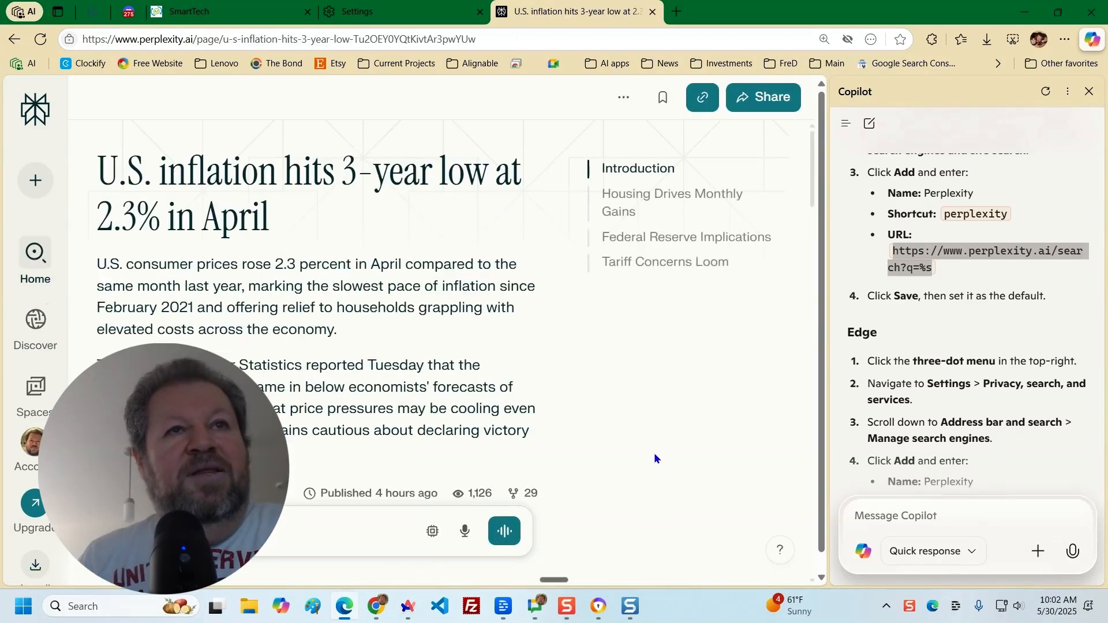
scroll(280, 341, down, 2)
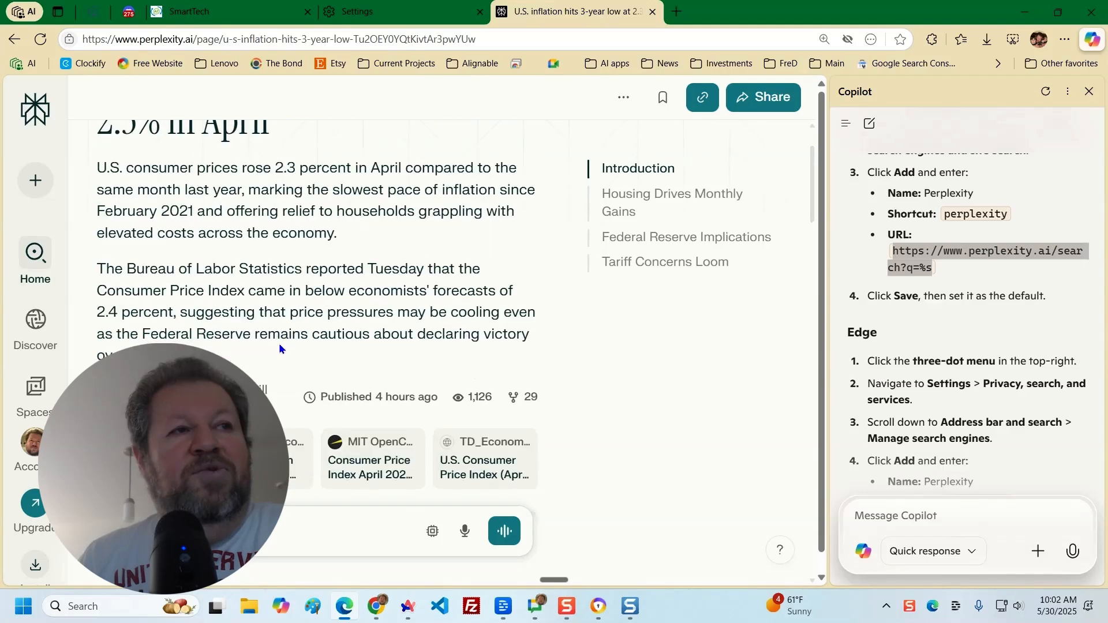
scroll(279, 343, down, 3)
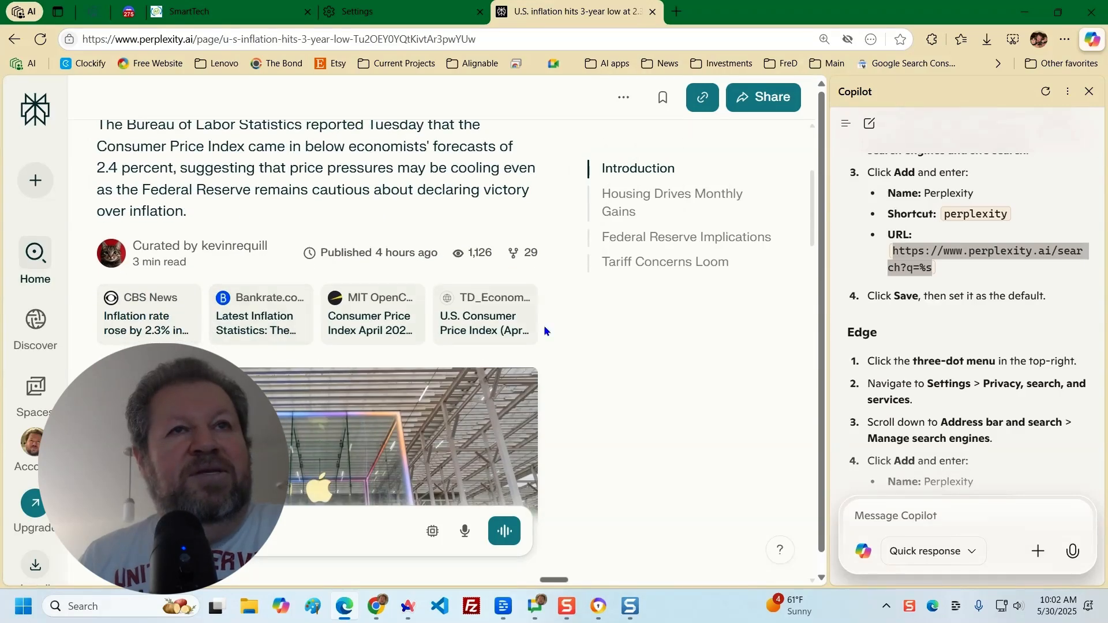
scroll(404, 382, down, 3)
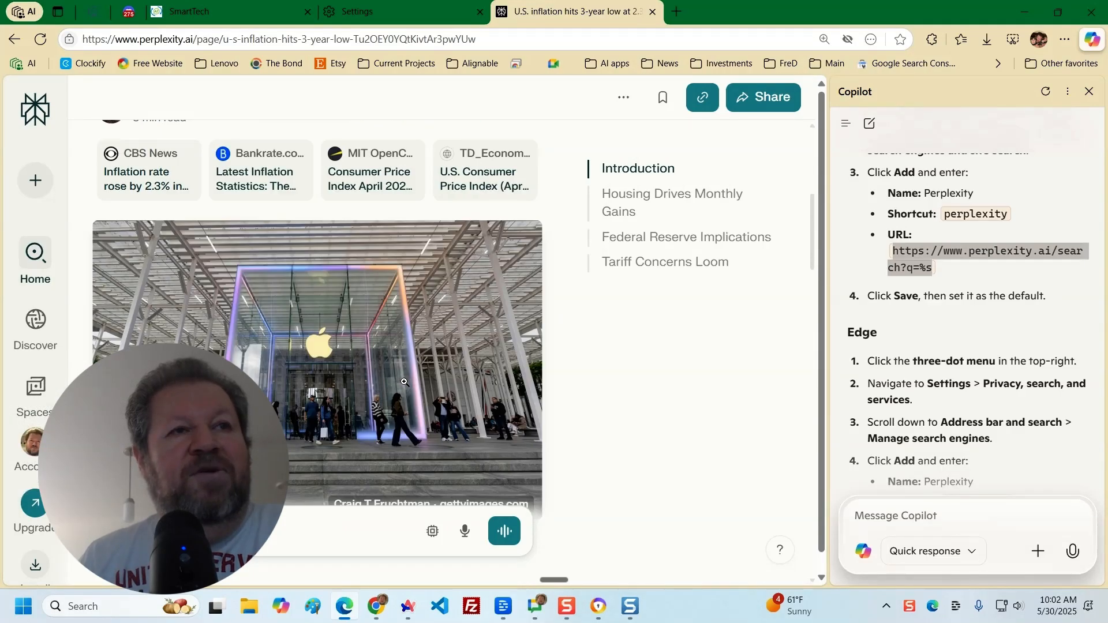
scroll(404, 382, down, 10)
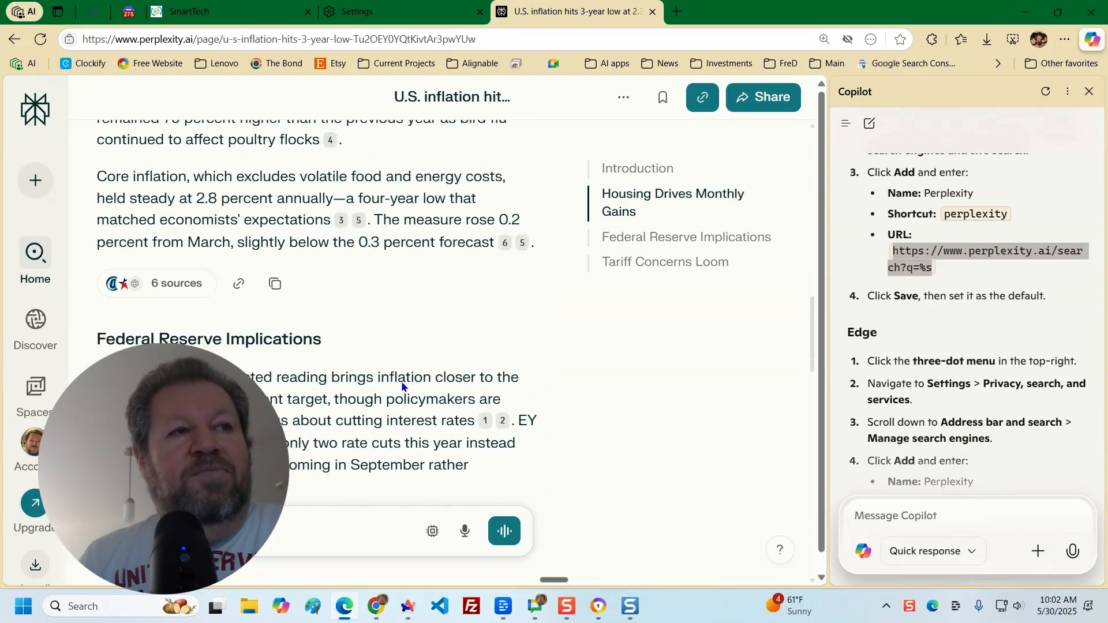
scroll(402, 387, down, 6)
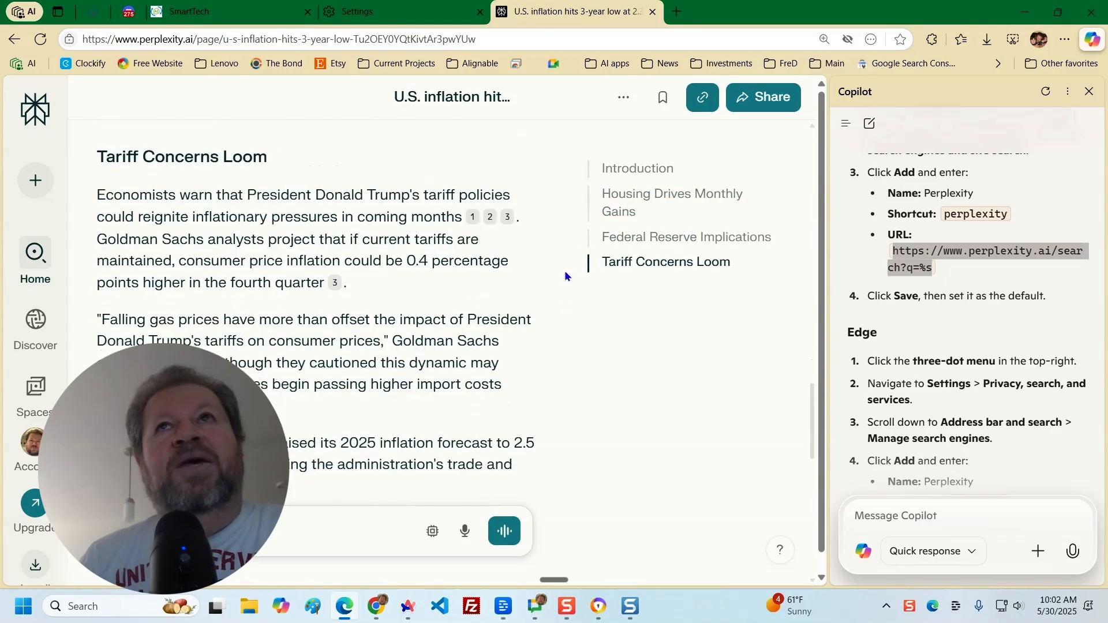
- Close the Copilot pane and return to the beginning of the inflation article
click(1089, 92)
scroll(379, 373, up, 5)
scroll(378, 371, down, 1)
scroll(372, 374, up, 2)
scroll(370, 375, up, 15)
scroll(370, 375, up, 5)
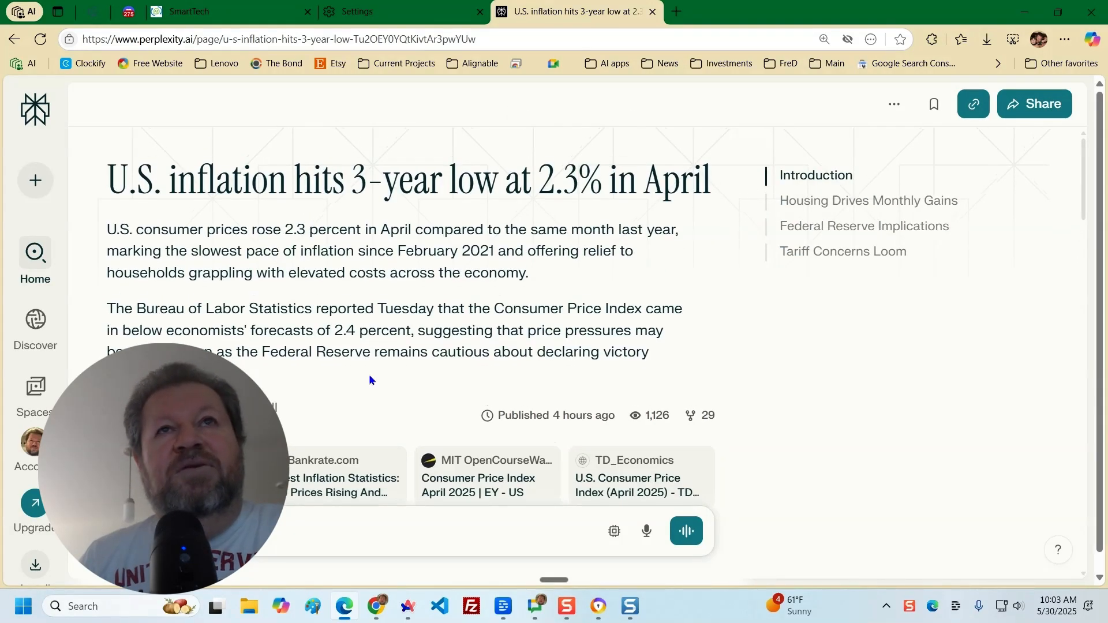